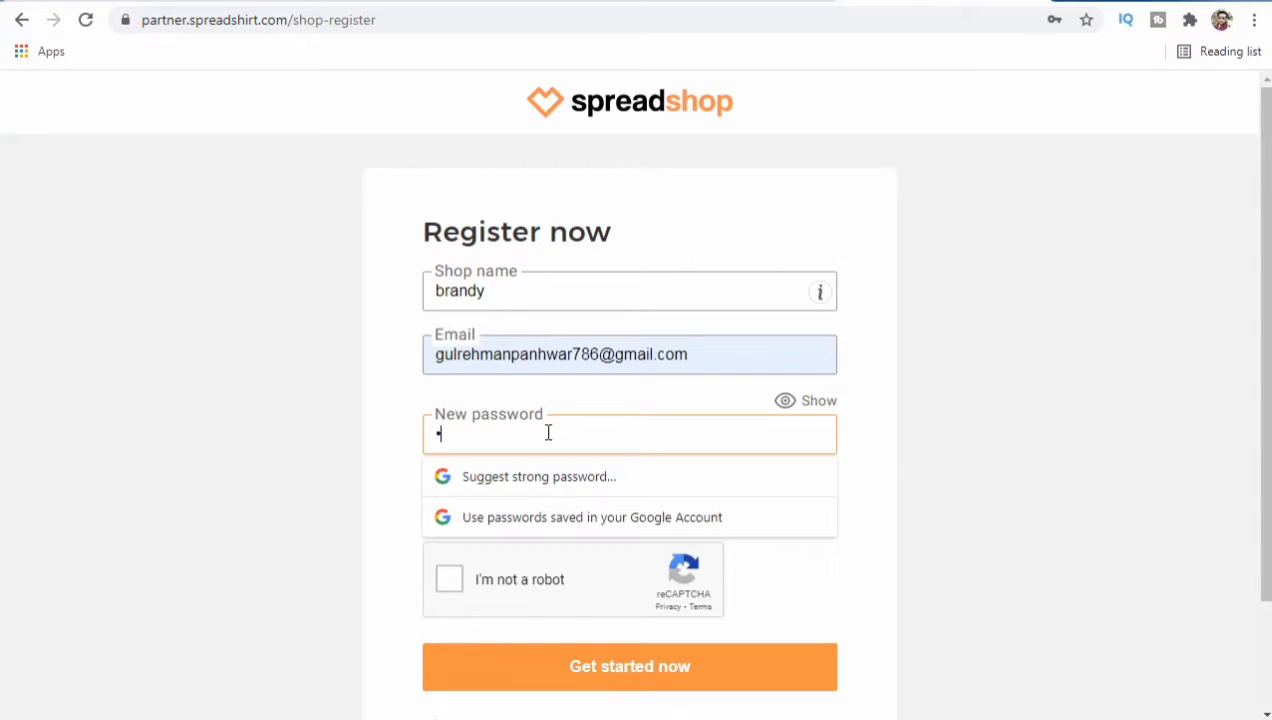
Enter and confirm the account password, pass the robot check, and submit the shop registration.
type("•••••••••••")
left_click(378, 474)
left_click(517, 490)
type("••••••")
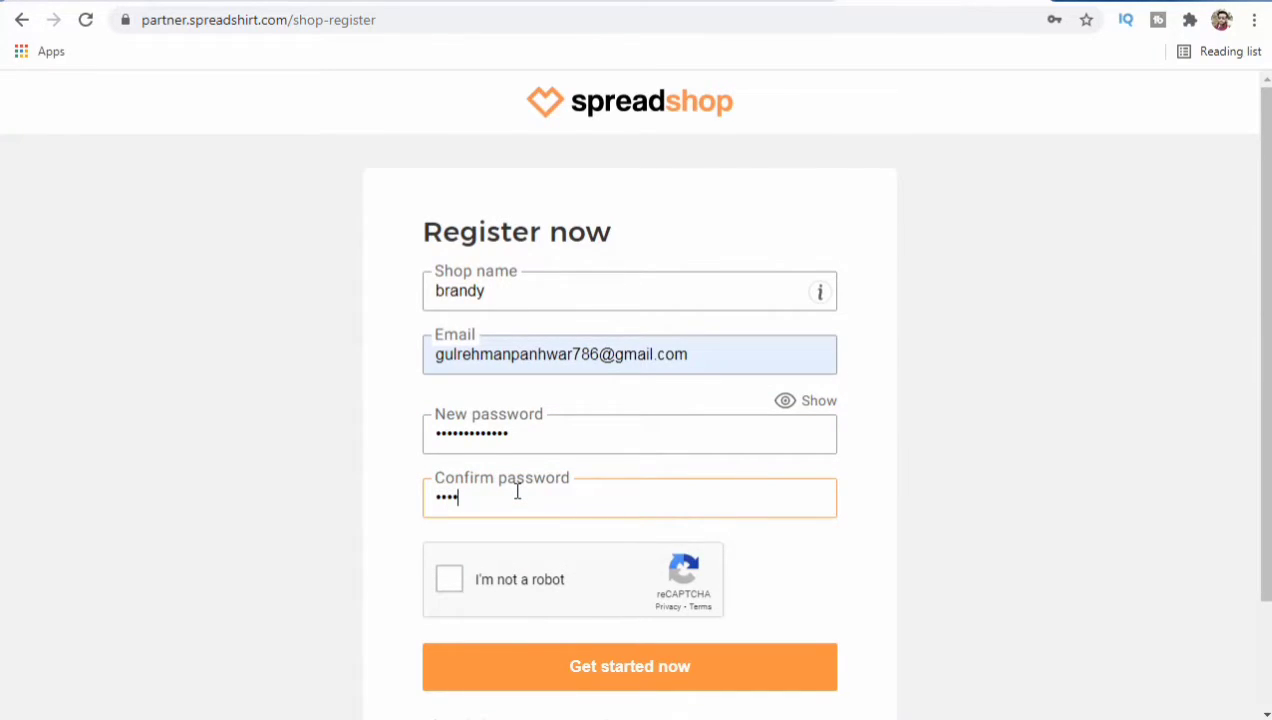
type("•••••••")
left_click(455, 586)
left_click(606, 683)
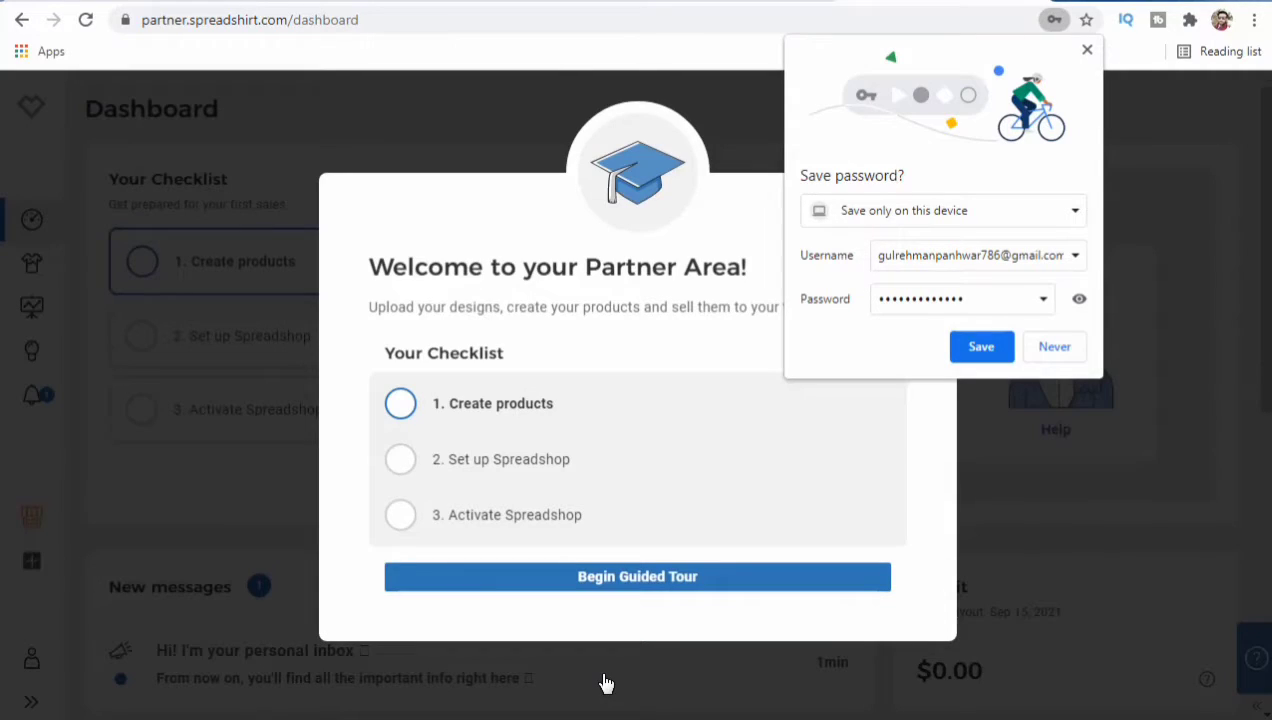
Decline saving the password in Chrome and start the 'Create products' checklist step.
left_click(1055, 347)
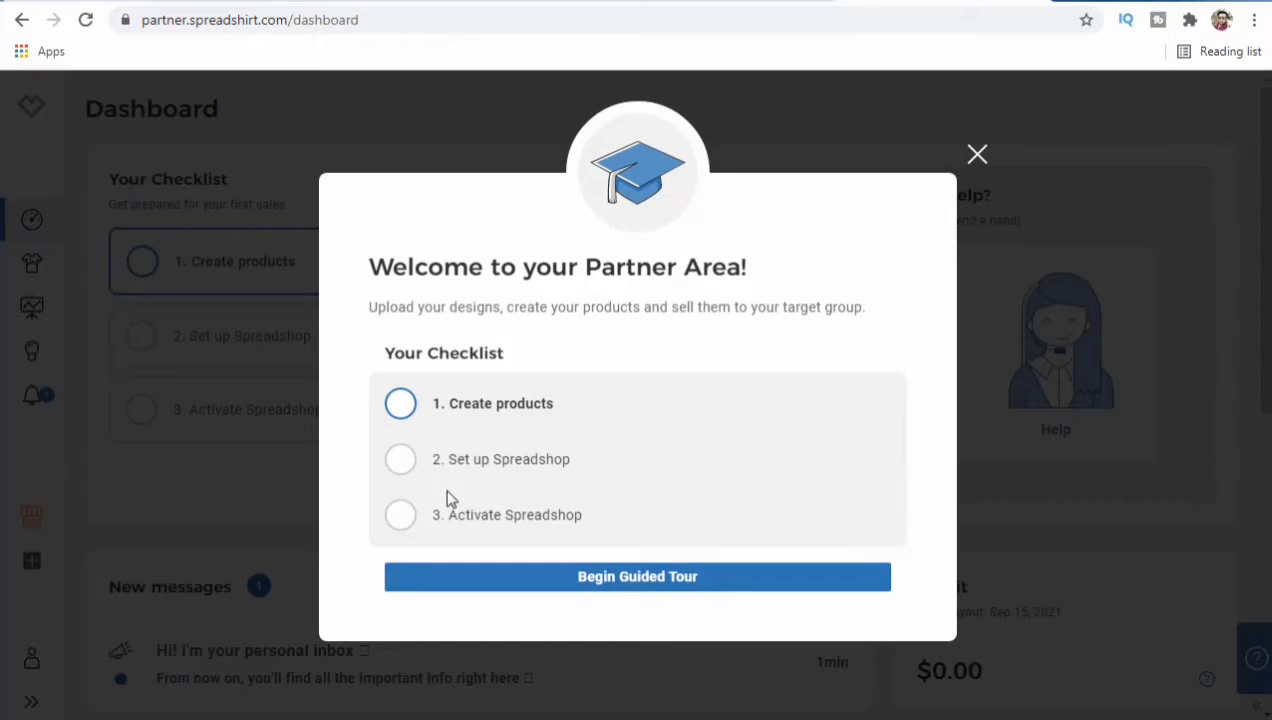
left_click(400, 408)
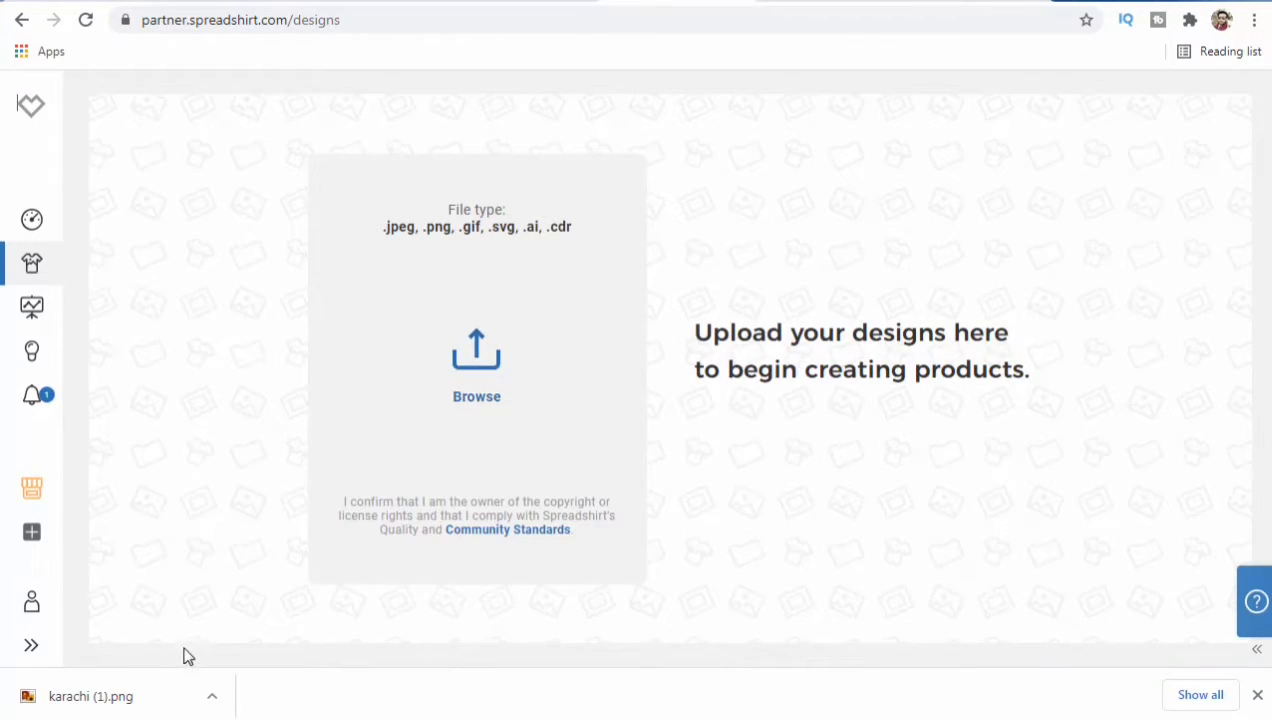
Upload karachi (1).png as the karachi 1 design and open it for product selection.
left_click_drag(105, 708, 476, 368)
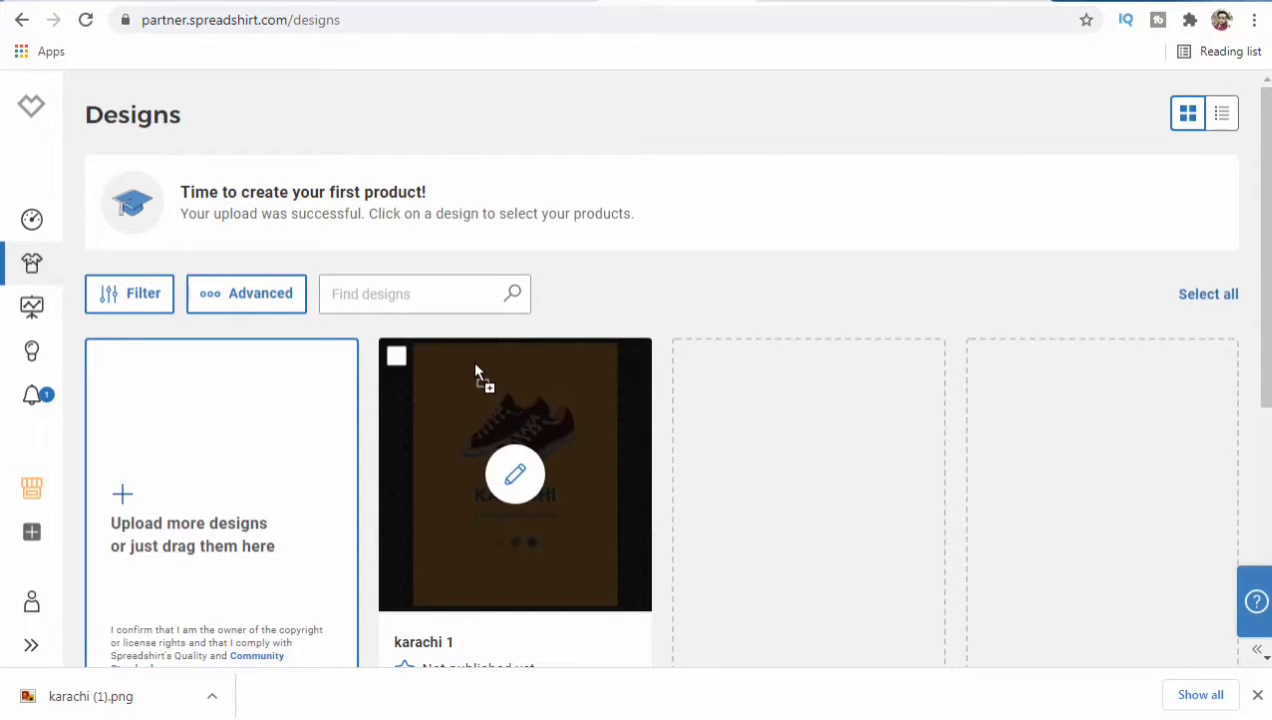
scroll(477, 371, "down", 2)
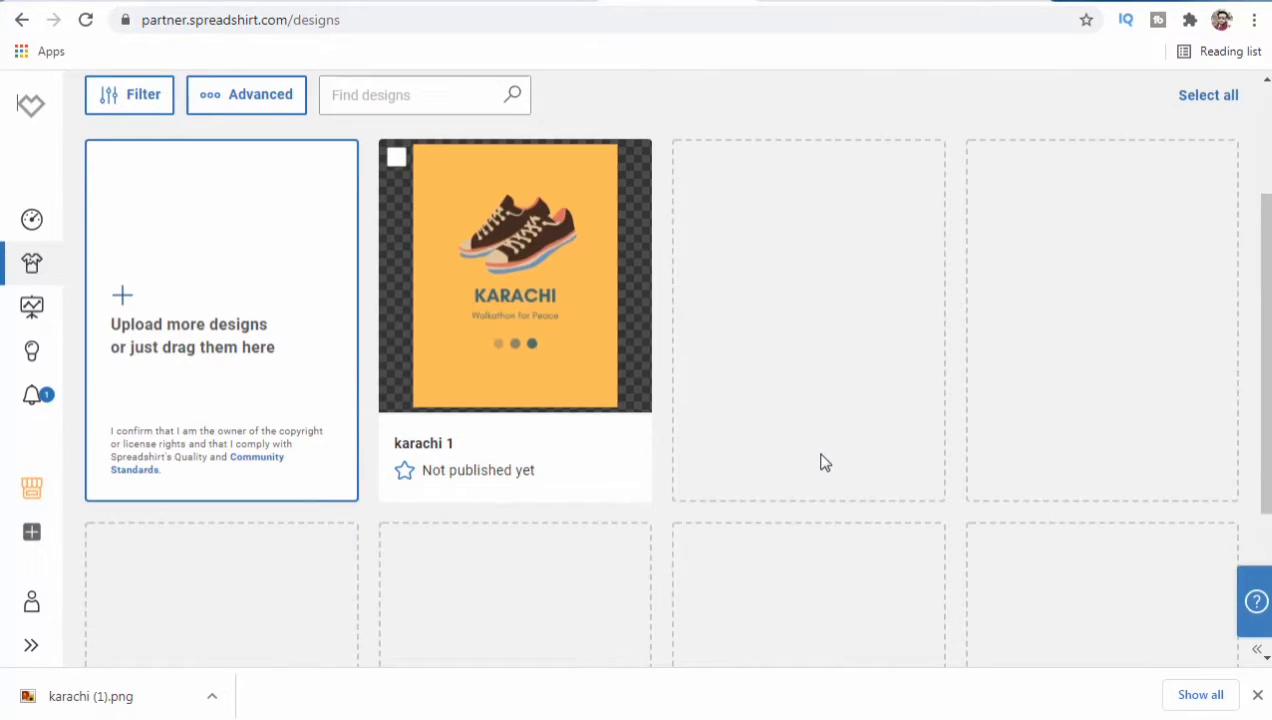
scroll(822, 462, "up", 1)
scroll(822, 462, "up", 1)
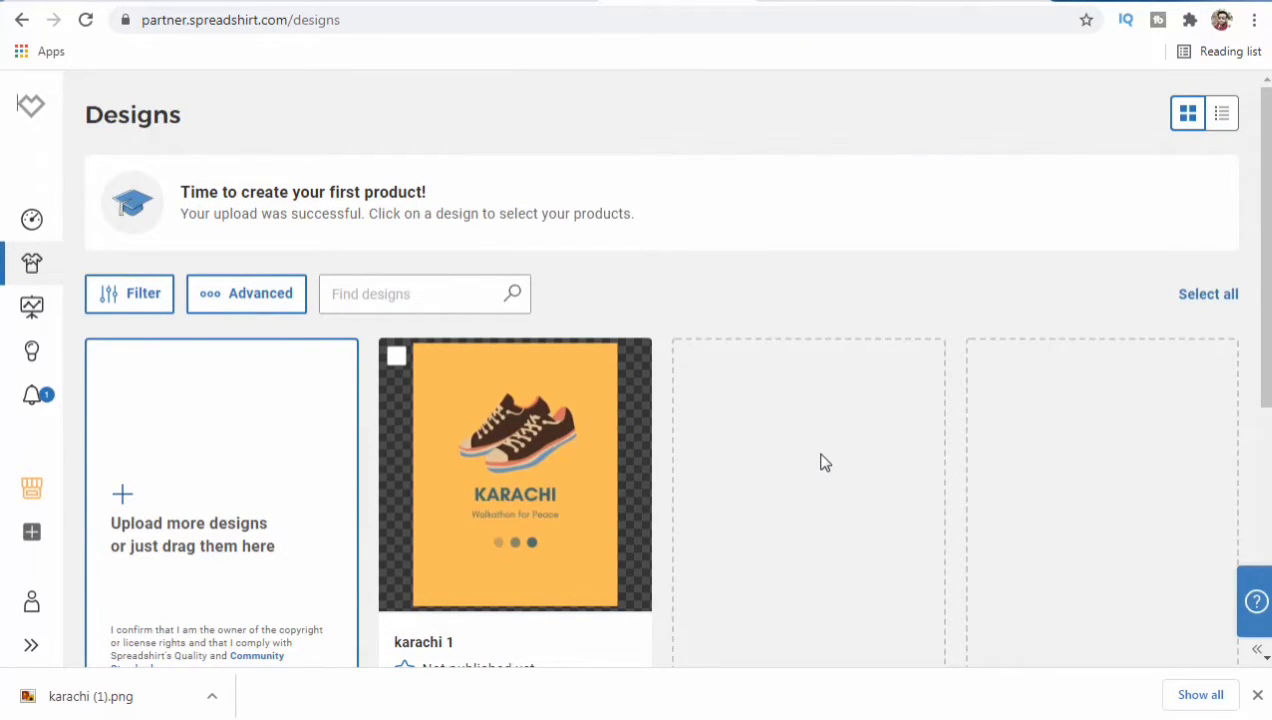
scroll(822, 462, "down", 2)
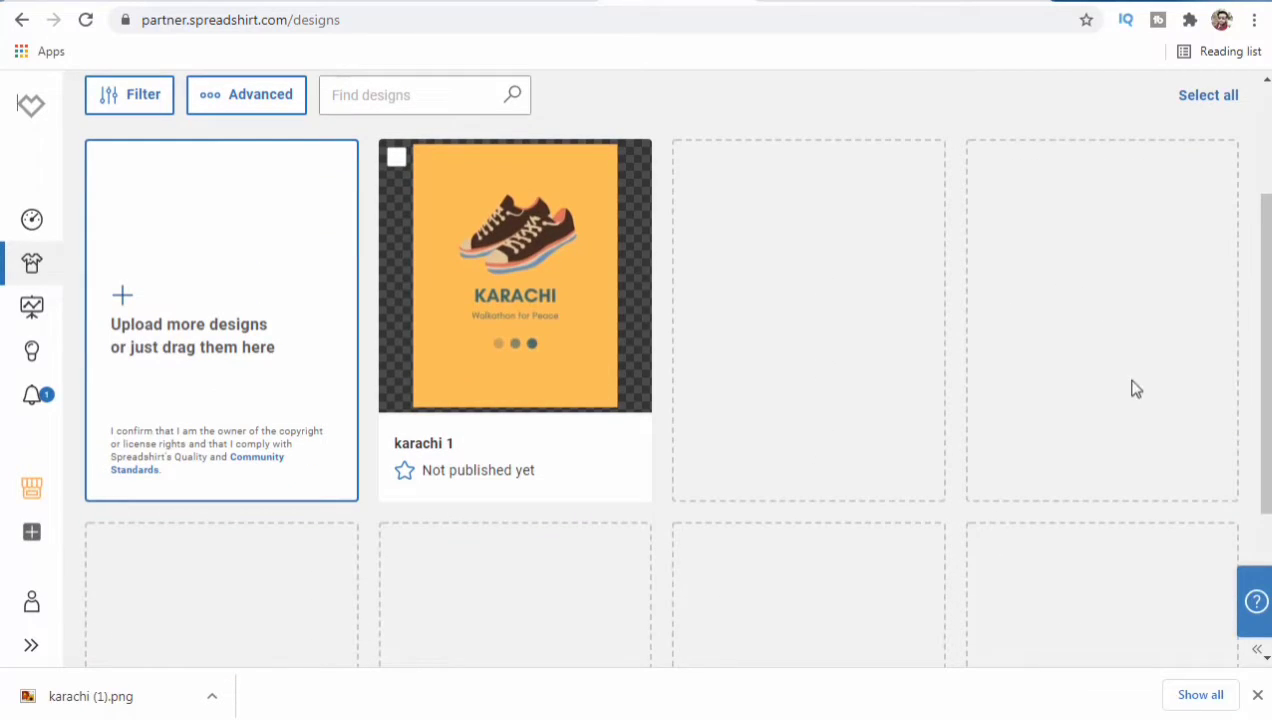
scroll(822, 477, "down", 3)
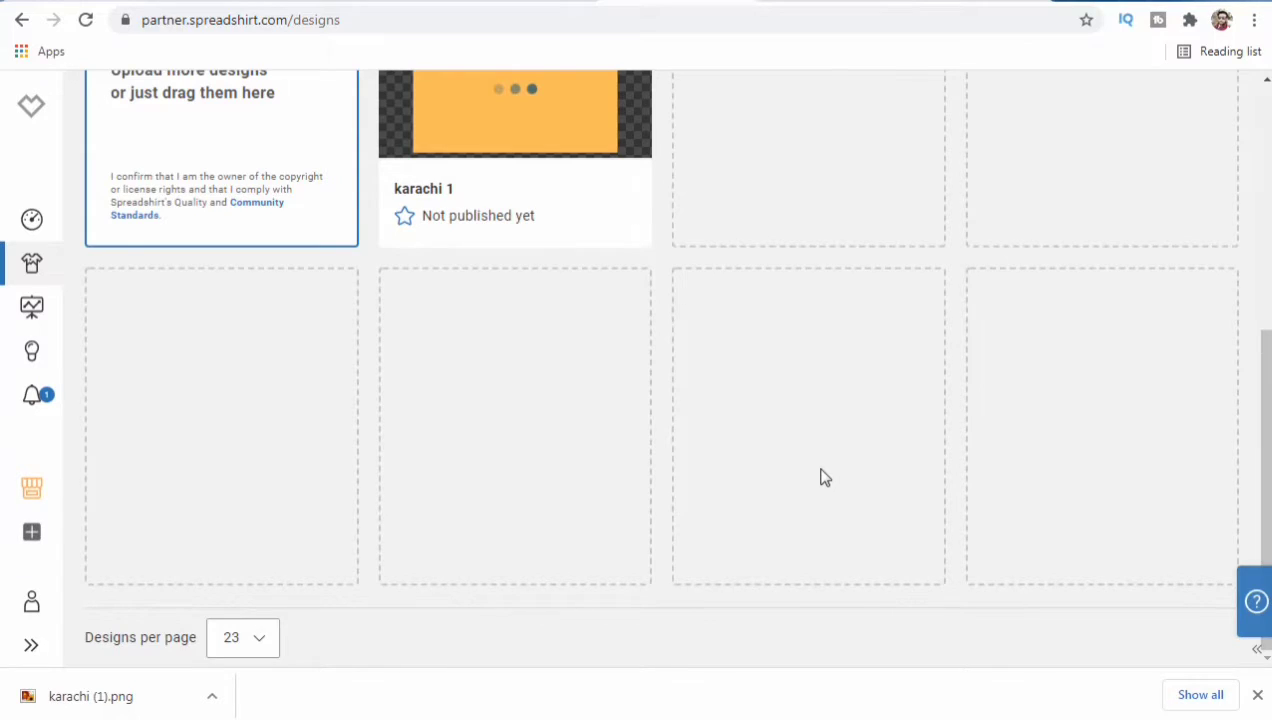
scroll(822, 477, "up", 3)
scroll(822, 477, "up", 2)
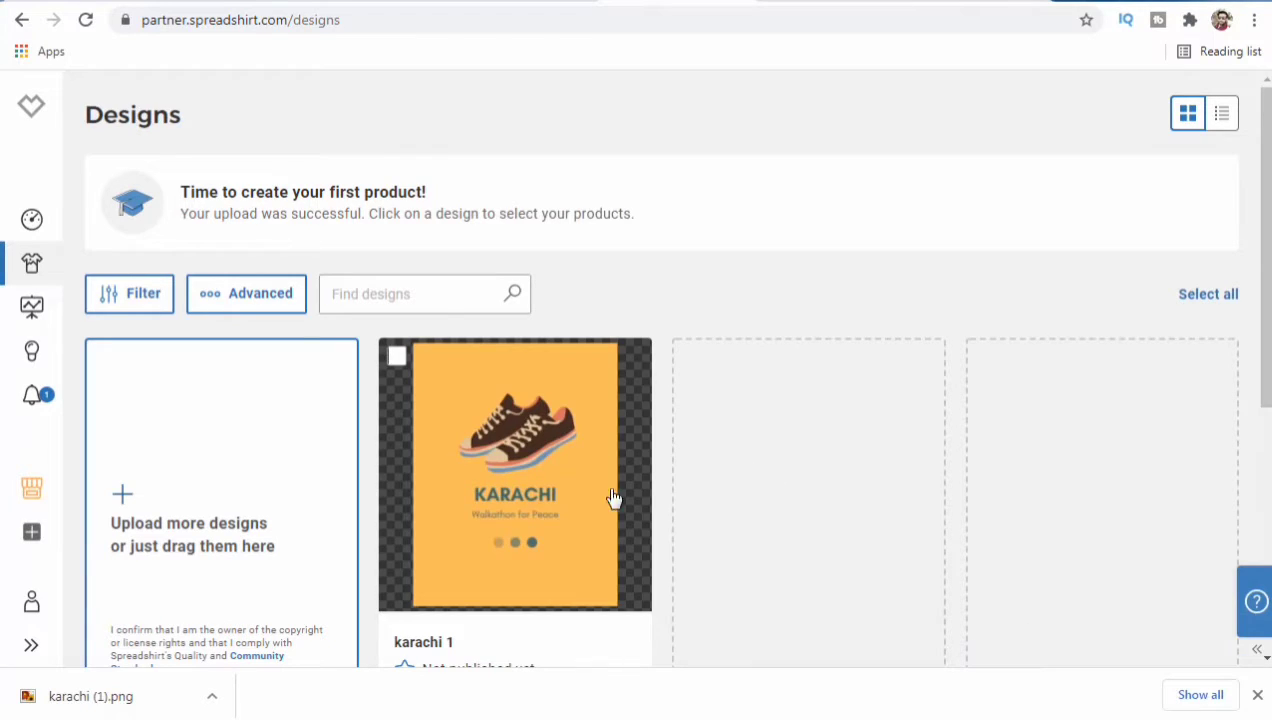
left_click(515, 478)
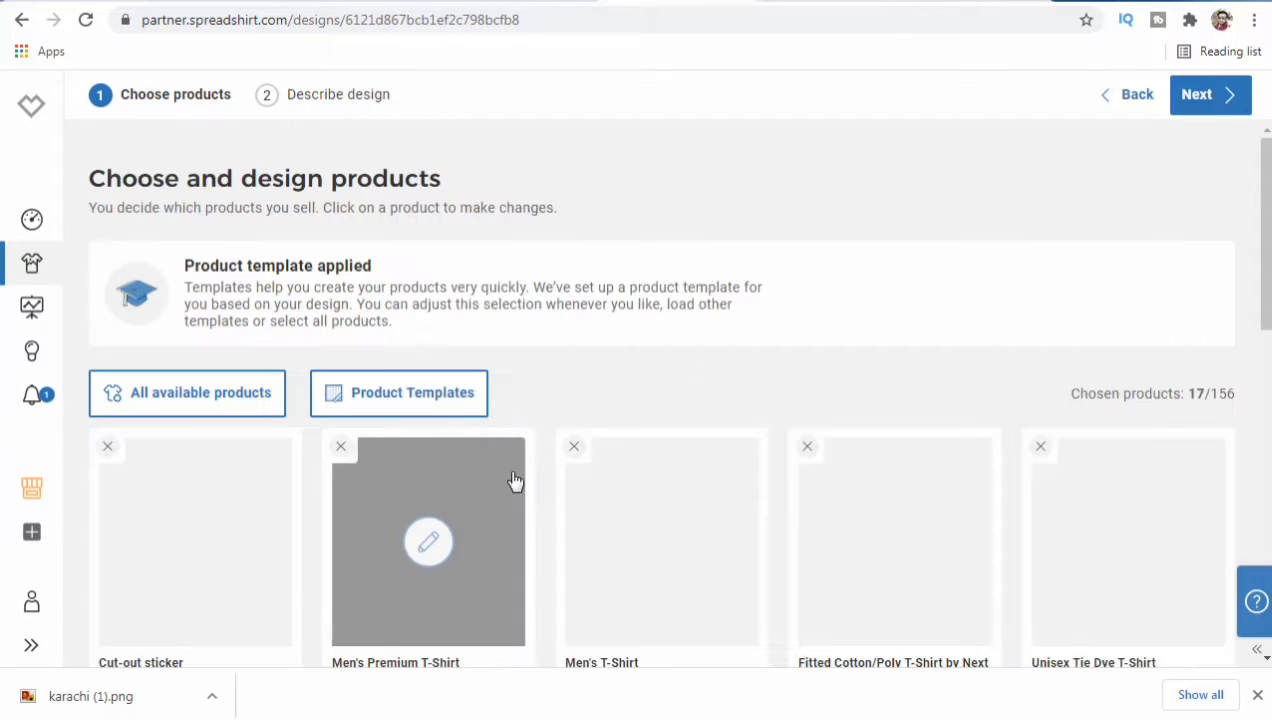
Review the 17 template products, including T-shirts, hoodies, mugs and Tote Bag, and continue.
scroll(515, 481, "down", 2)
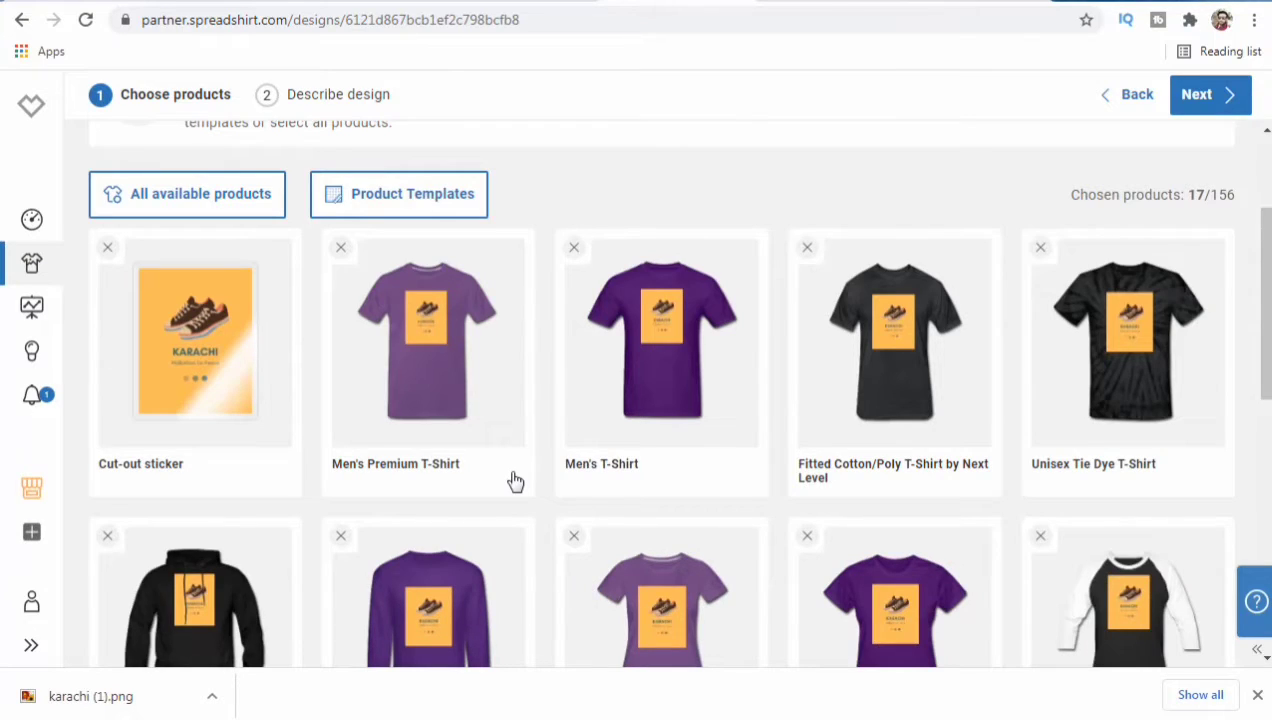
scroll(515, 481, "down", 1)
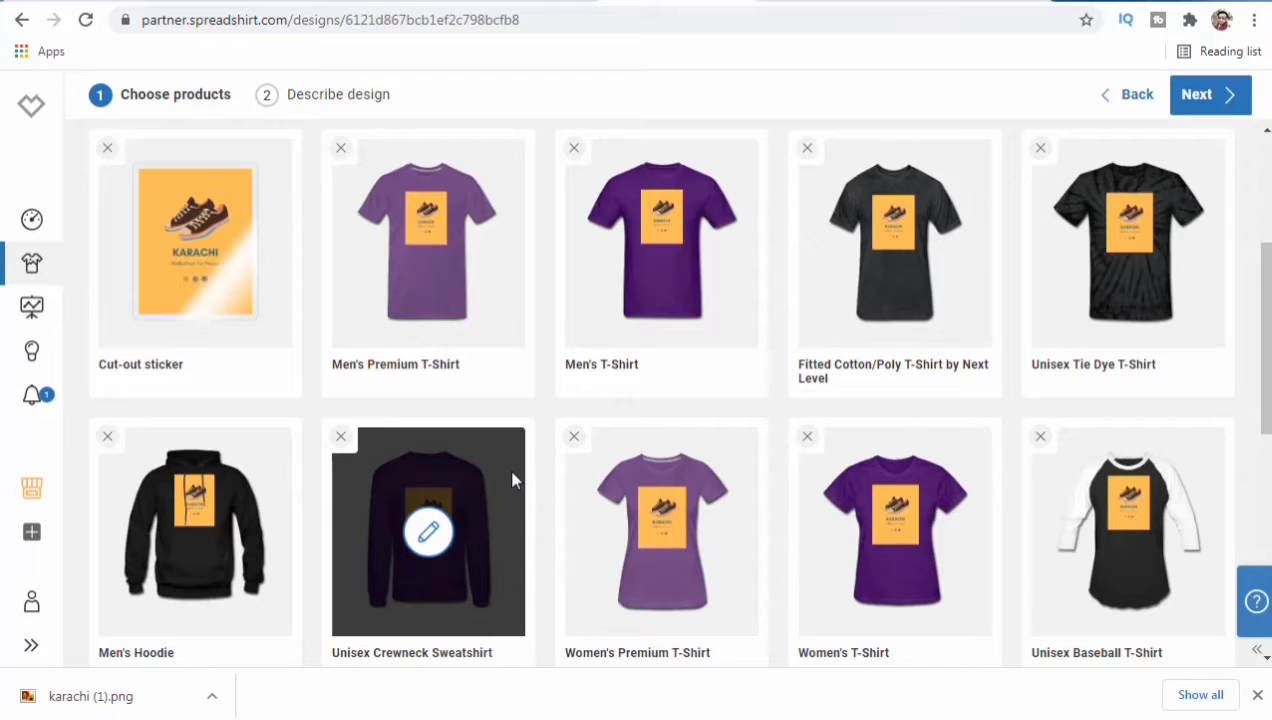
scroll(513, 480, "down", 3)
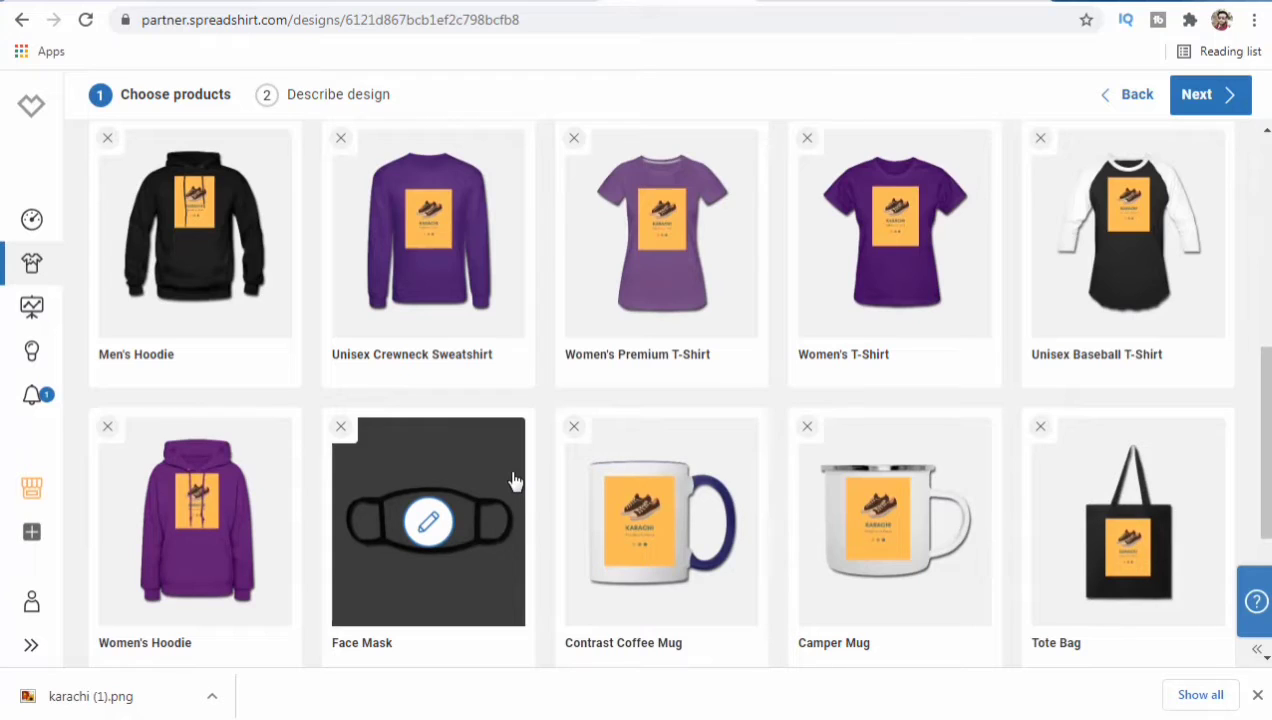
scroll(513, 482, "down", 1)
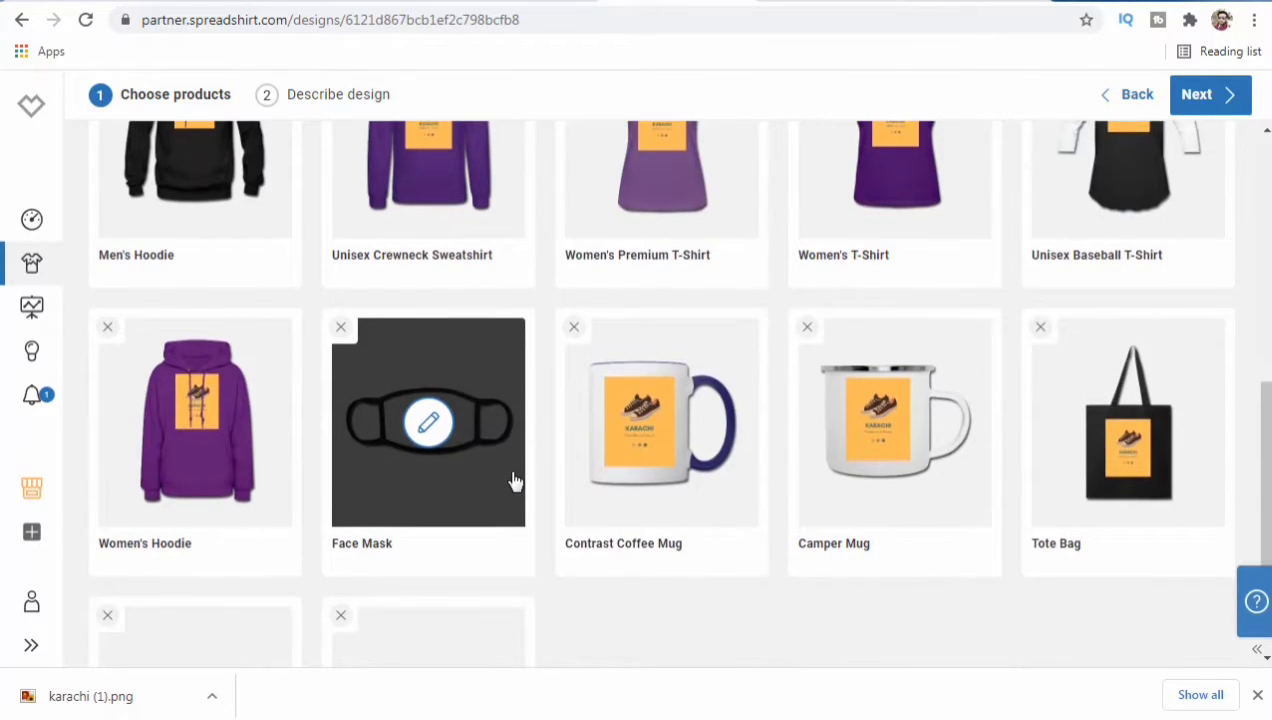
scroll(513, 481, "down", 2)
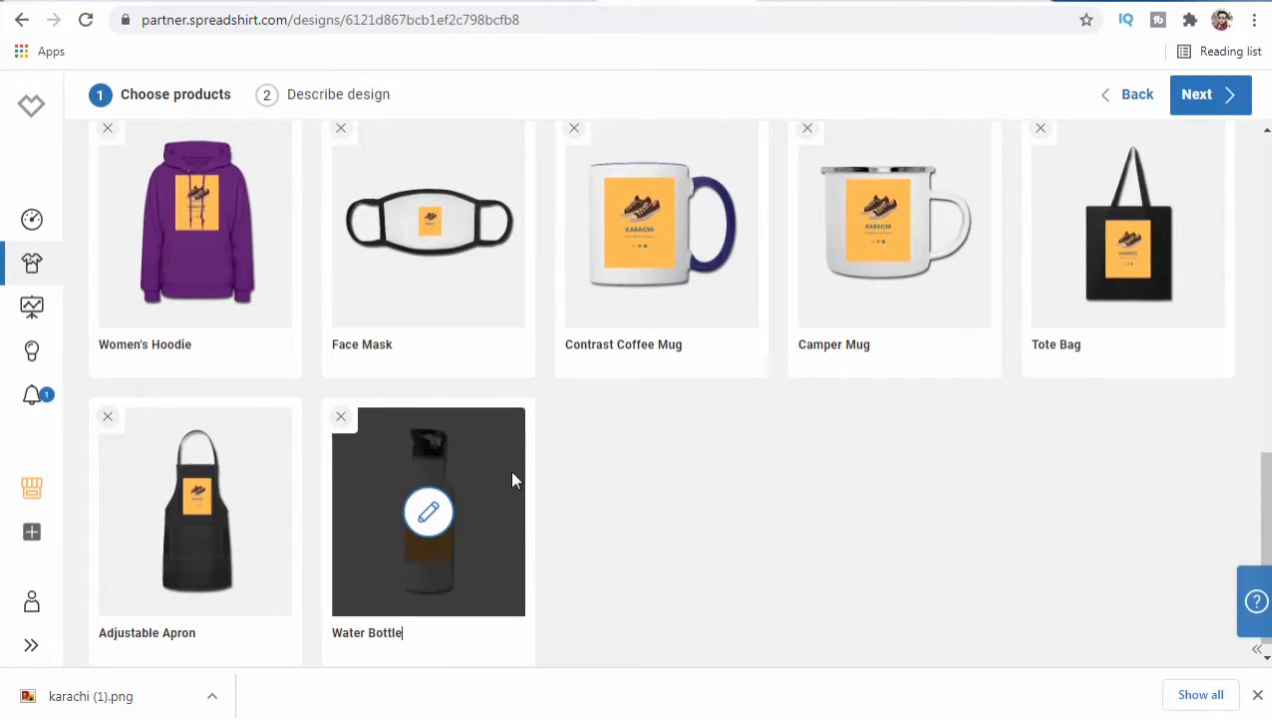
scroll(513, 482, "up", 7)
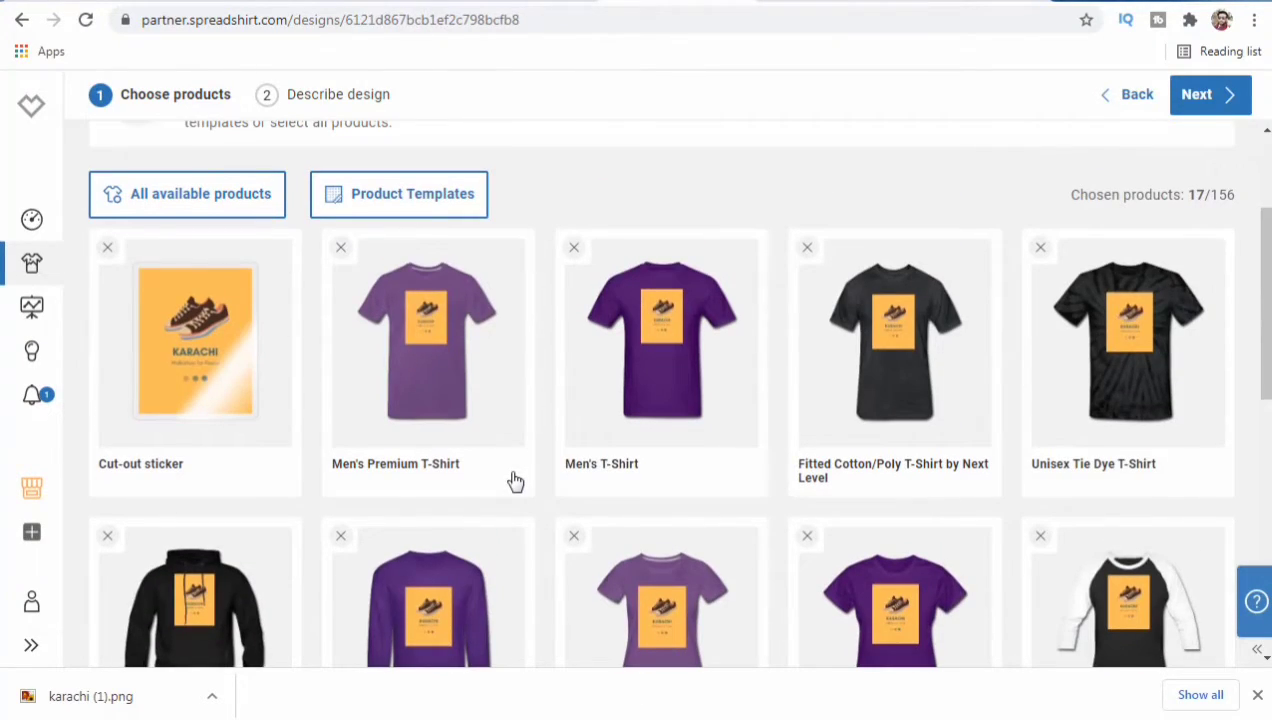
scroll(514, 481, "up", 2)
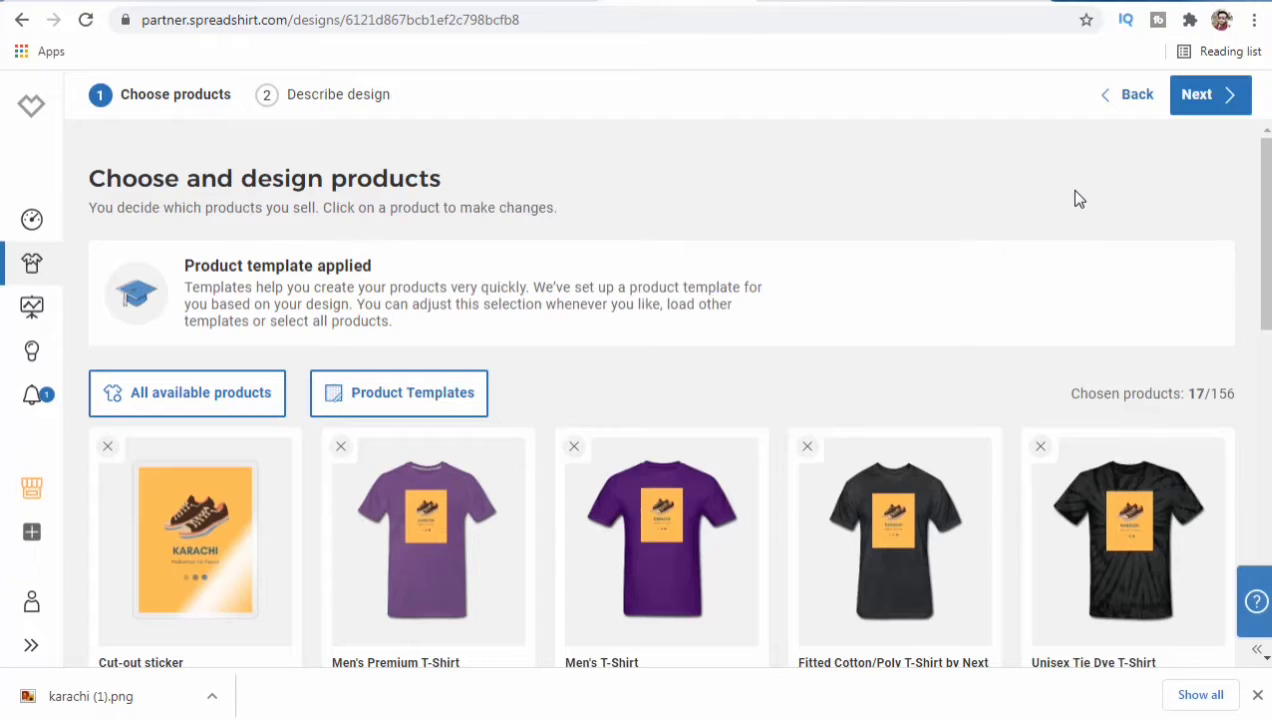
left_click(1205, 100)
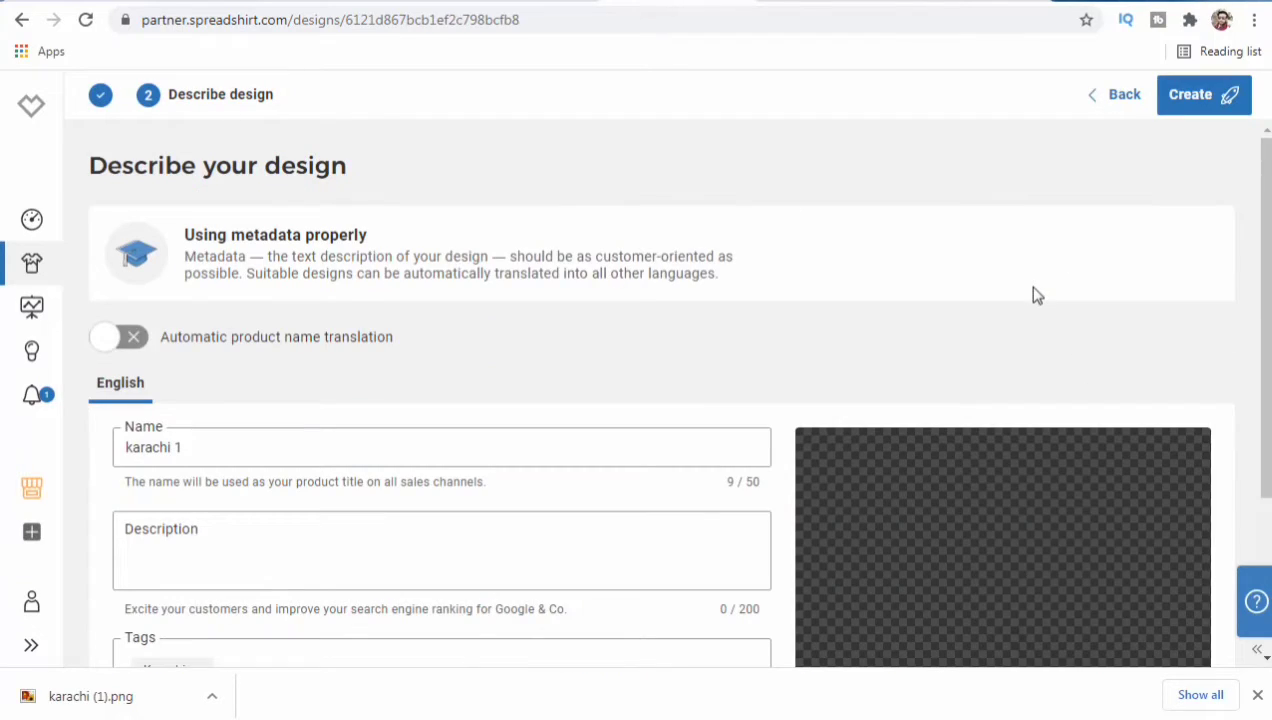
Change the design name from 'karachi 1' to 'karachi Shoe Brandy'.
scroll(1037, 295, "down", 2)
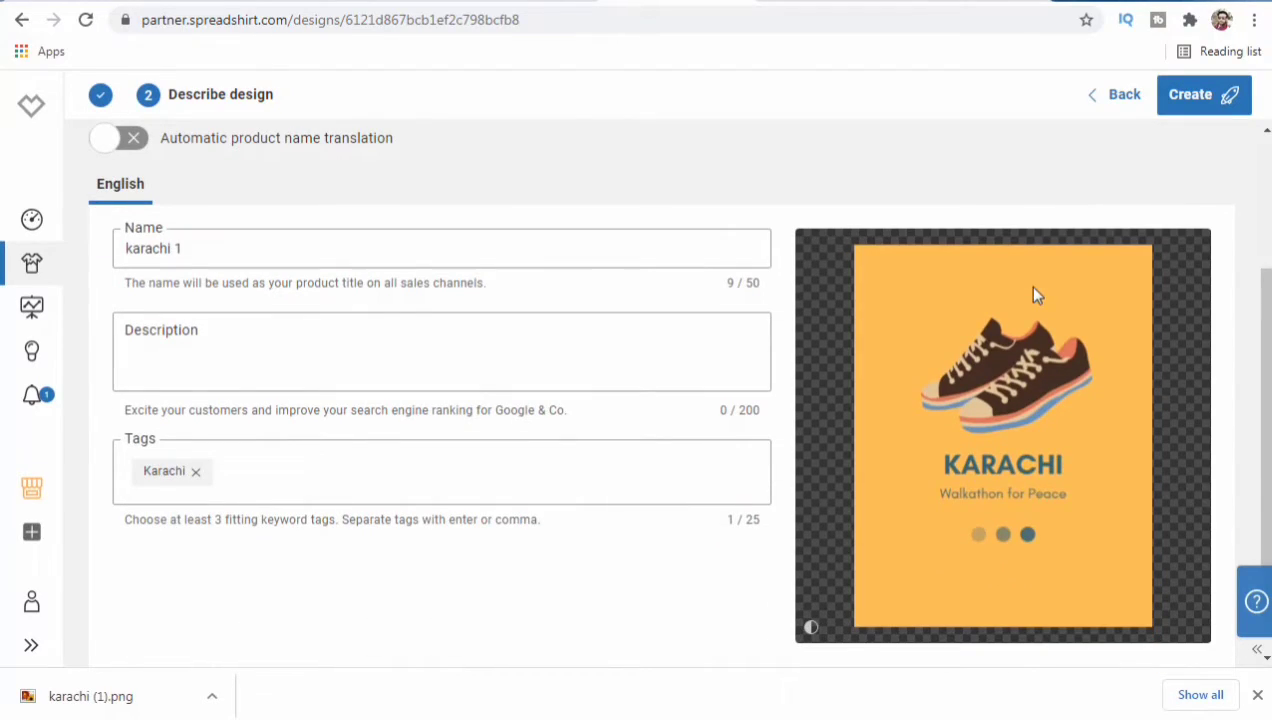
left_click(178, 249)
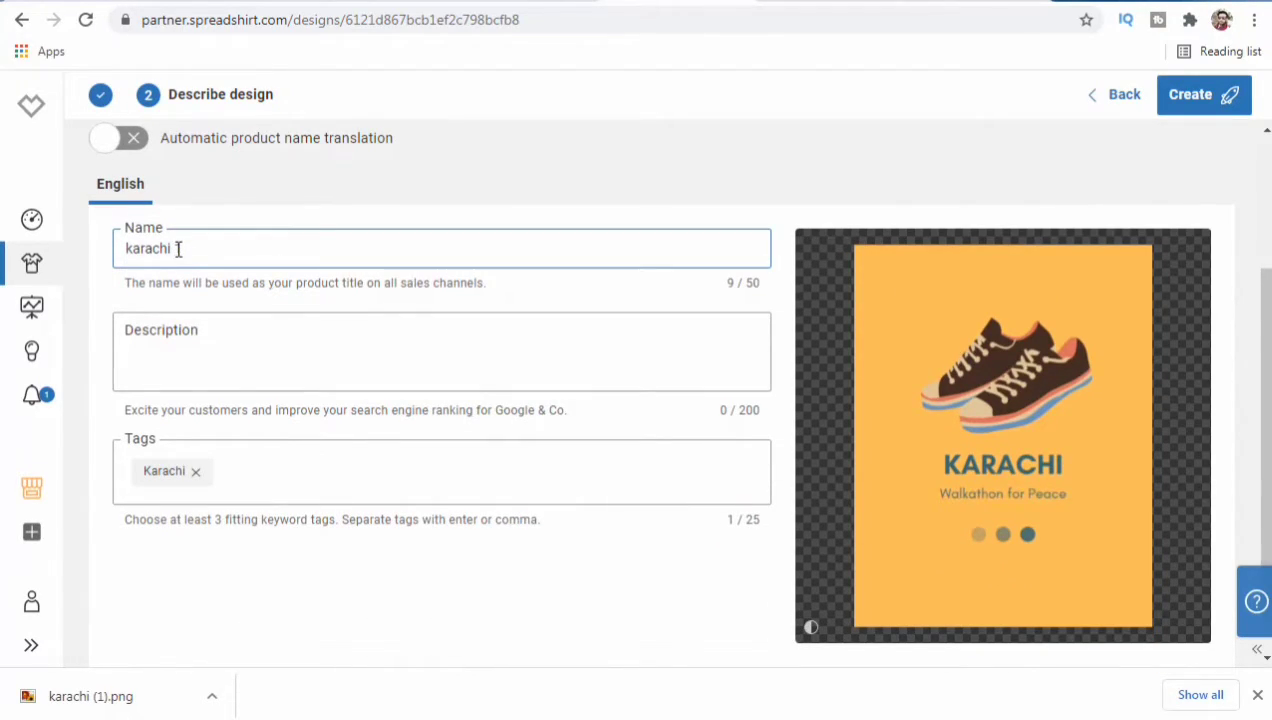
double_click(178, 249)
type("Sh")
type("op")
type(" B")
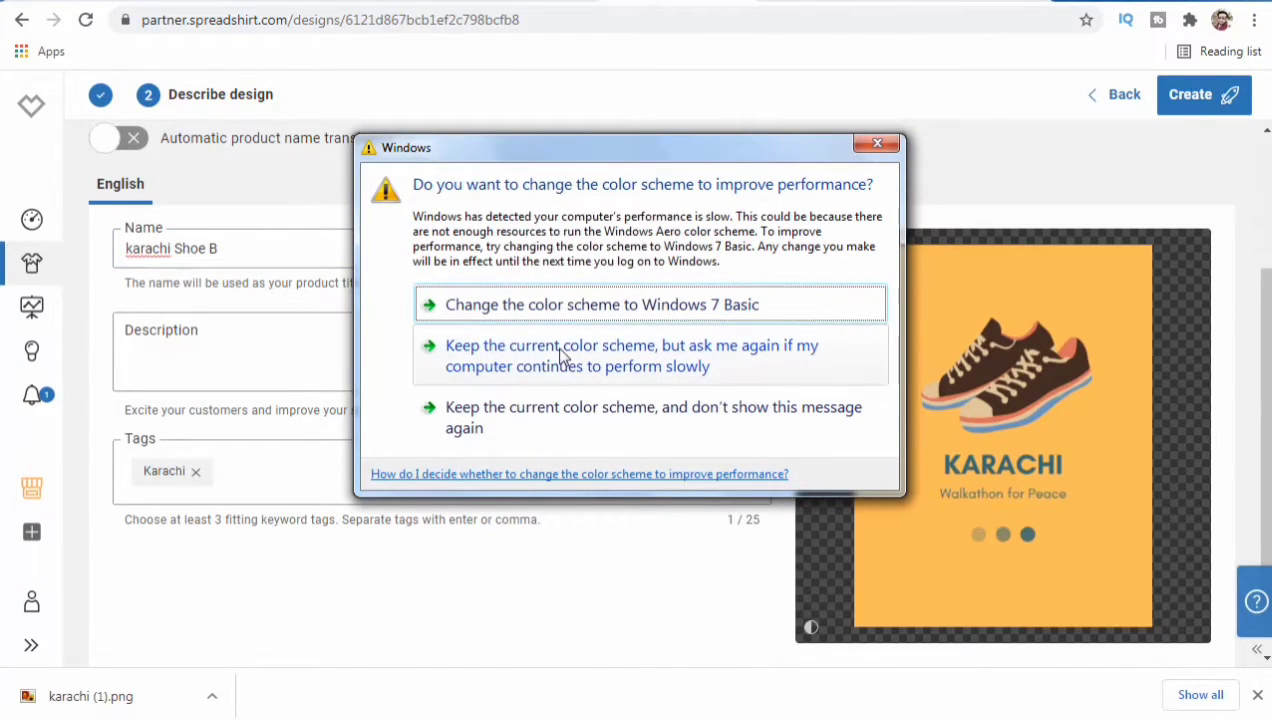
left_click(563, 408)
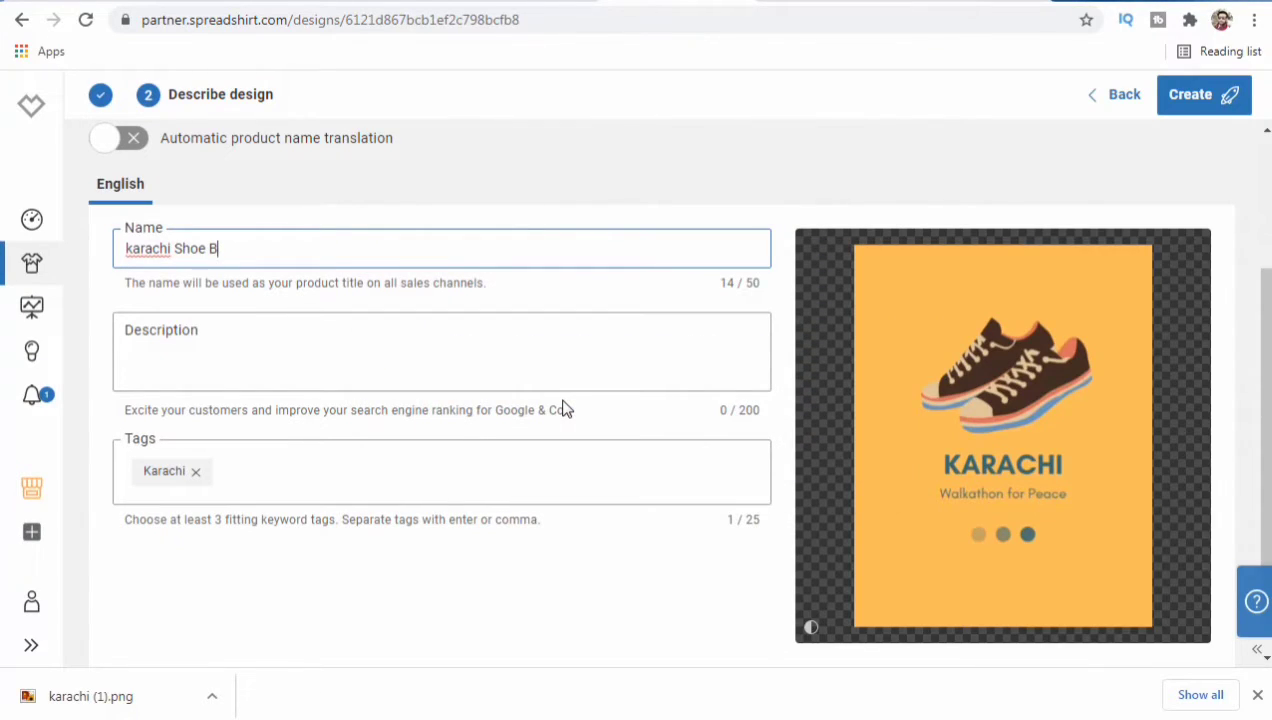
type("randy")
Place the cursor in the Description field, then move on to the Tags field.
left_click(305, 347)
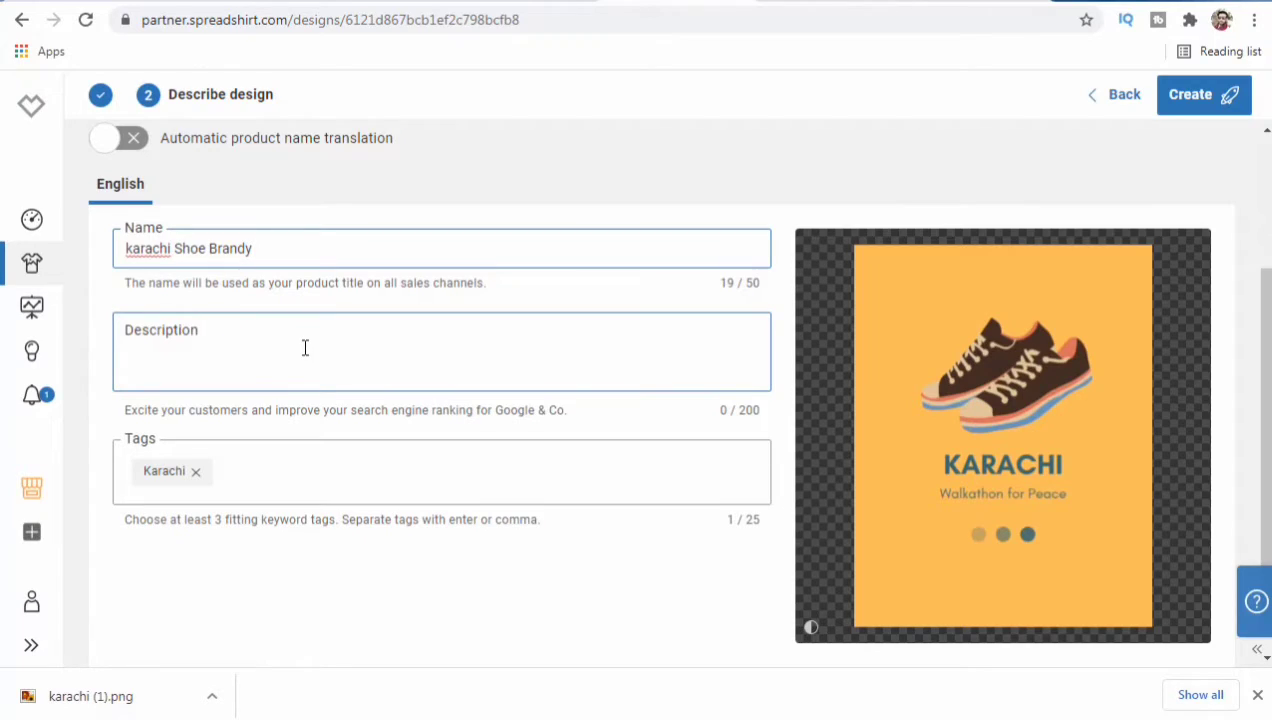
left_click(305, 347)
left_click(256, 468)
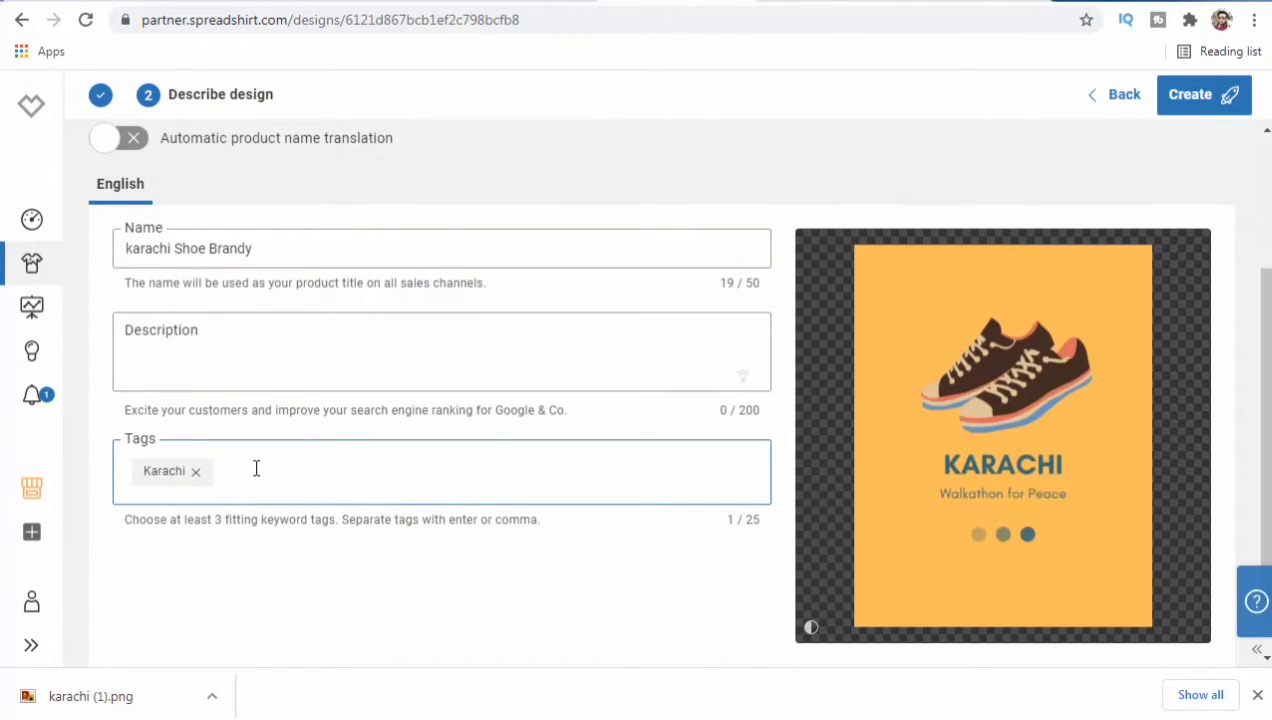
Add the tags best, shoe, Brandy, whiskey and new to the design.
type("best")
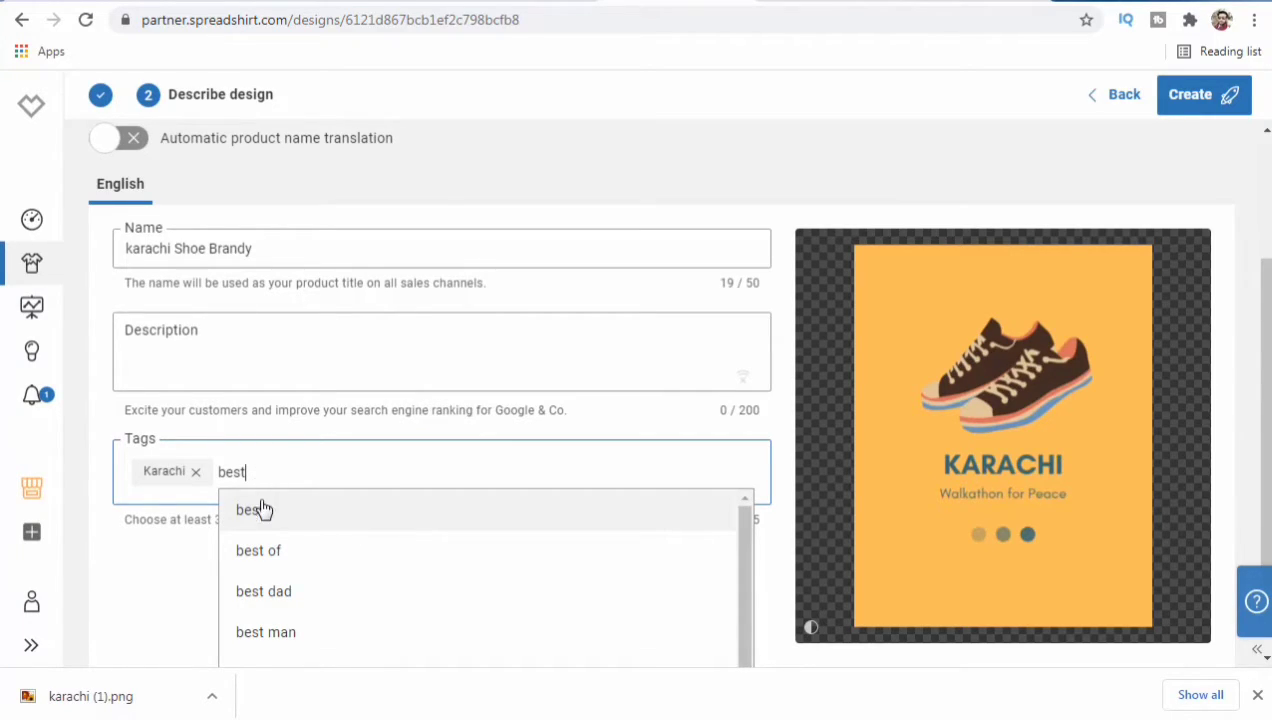
left_click(263, 514)
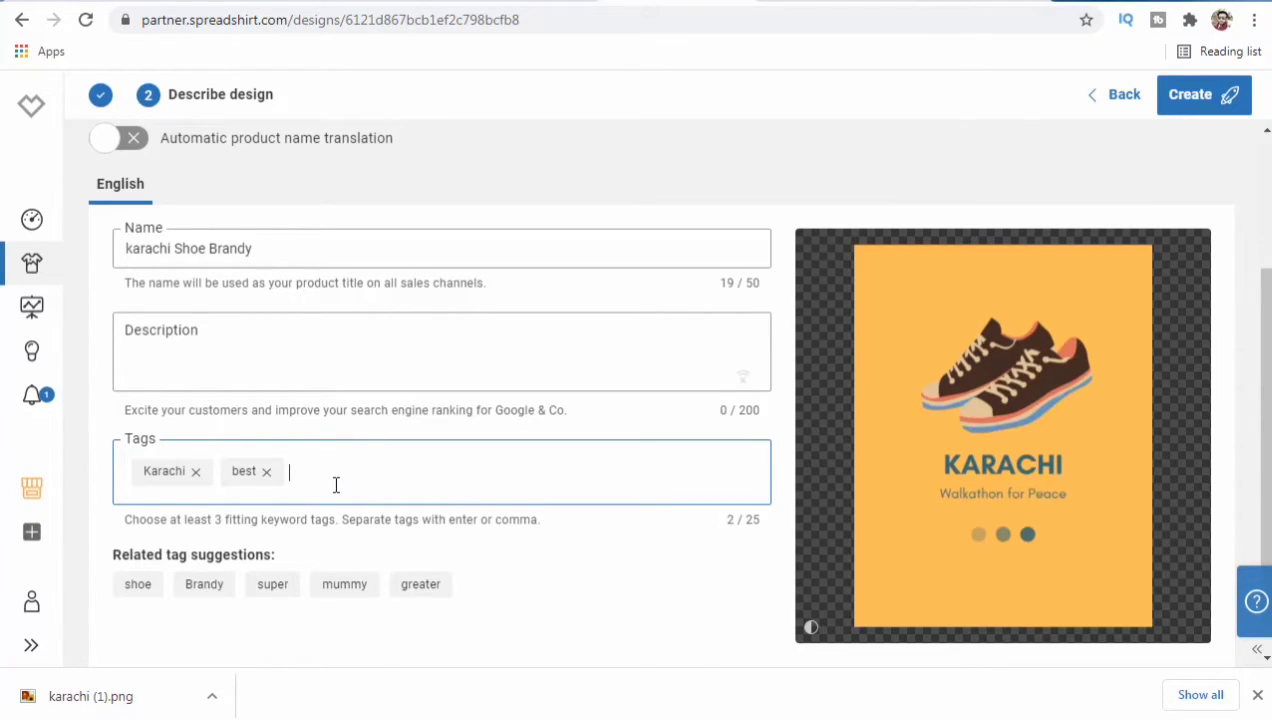
type("ts")
key("BackSpace")
type("s")
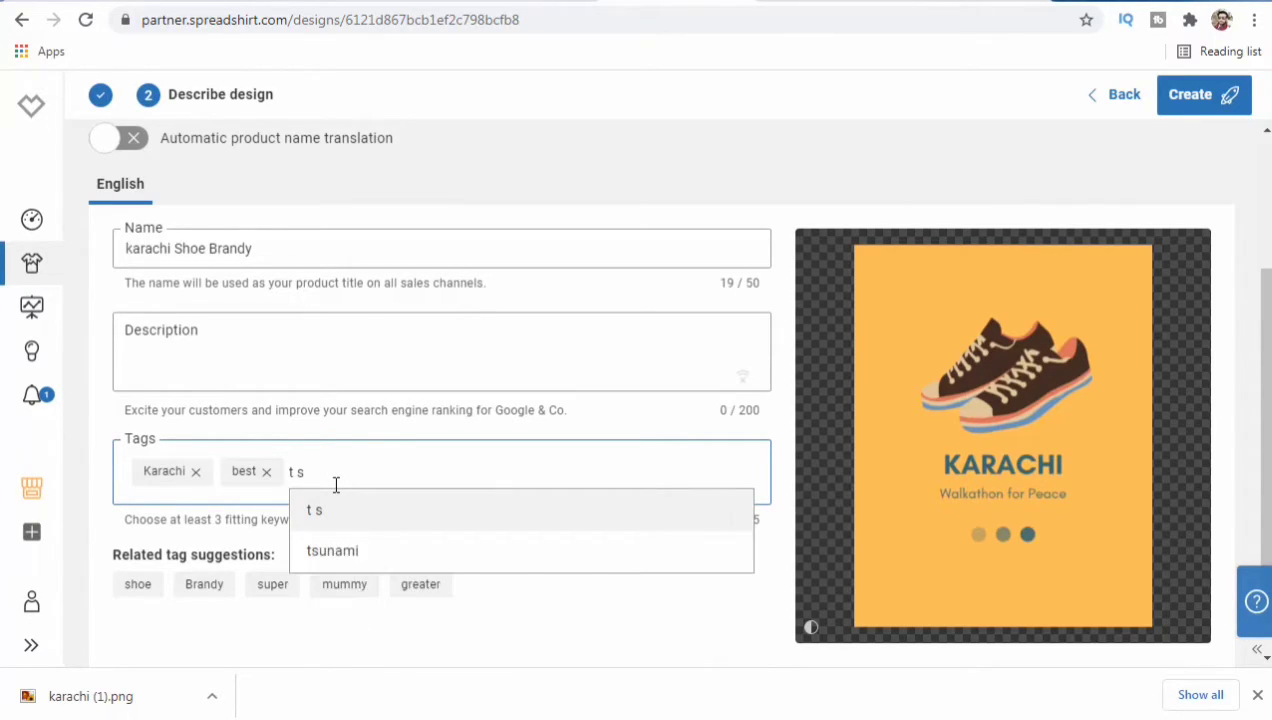
key("BackSpace")
key("BackSpace")
key("BackSpace")
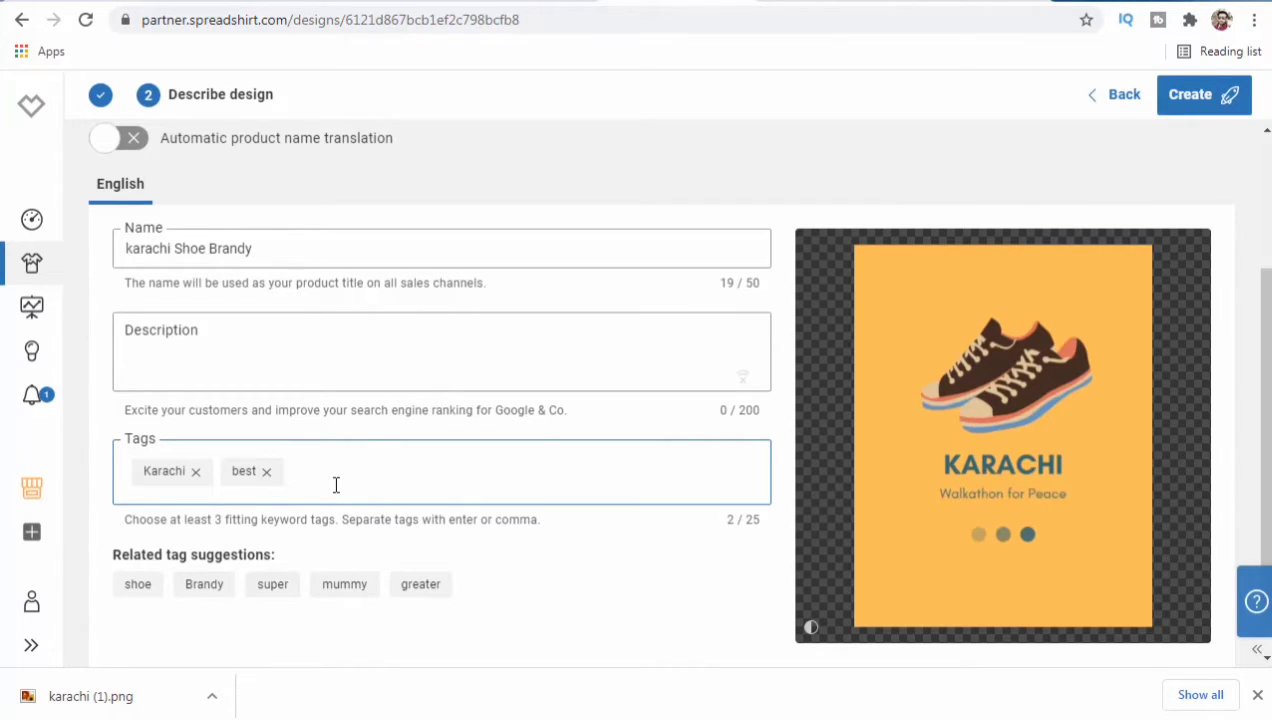
left_click(136, 585)
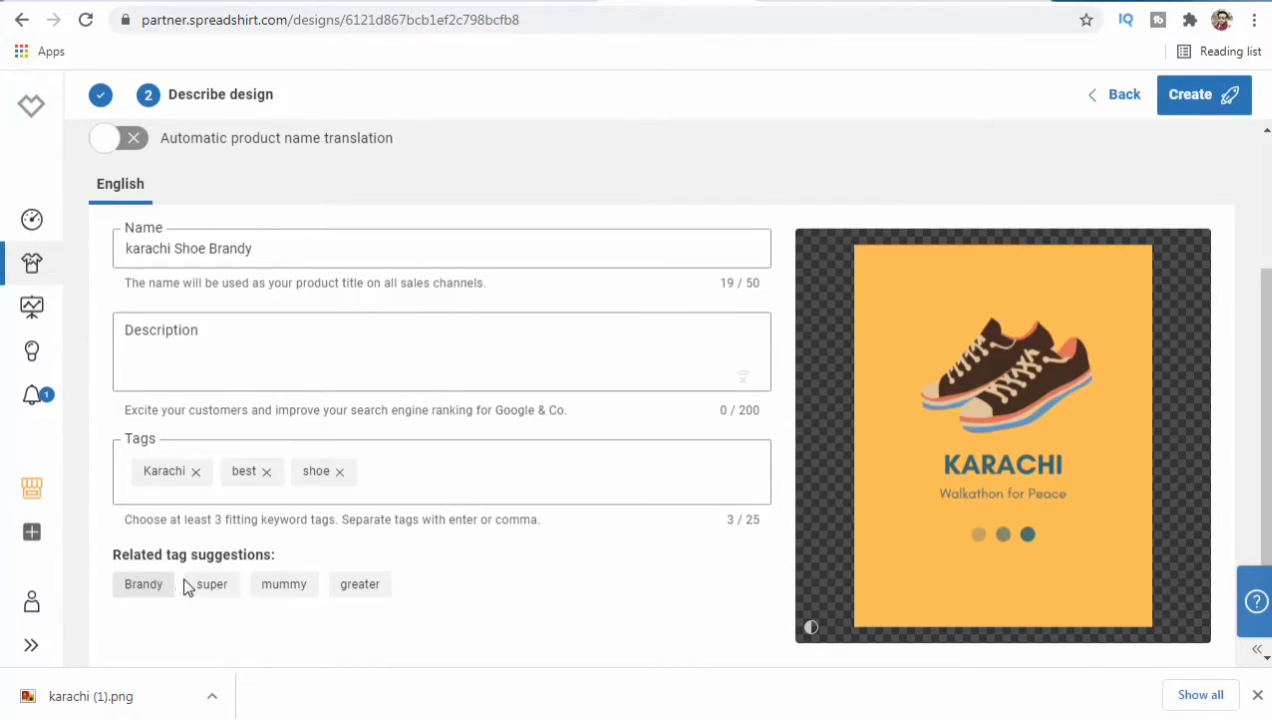
left_click(148, 588)
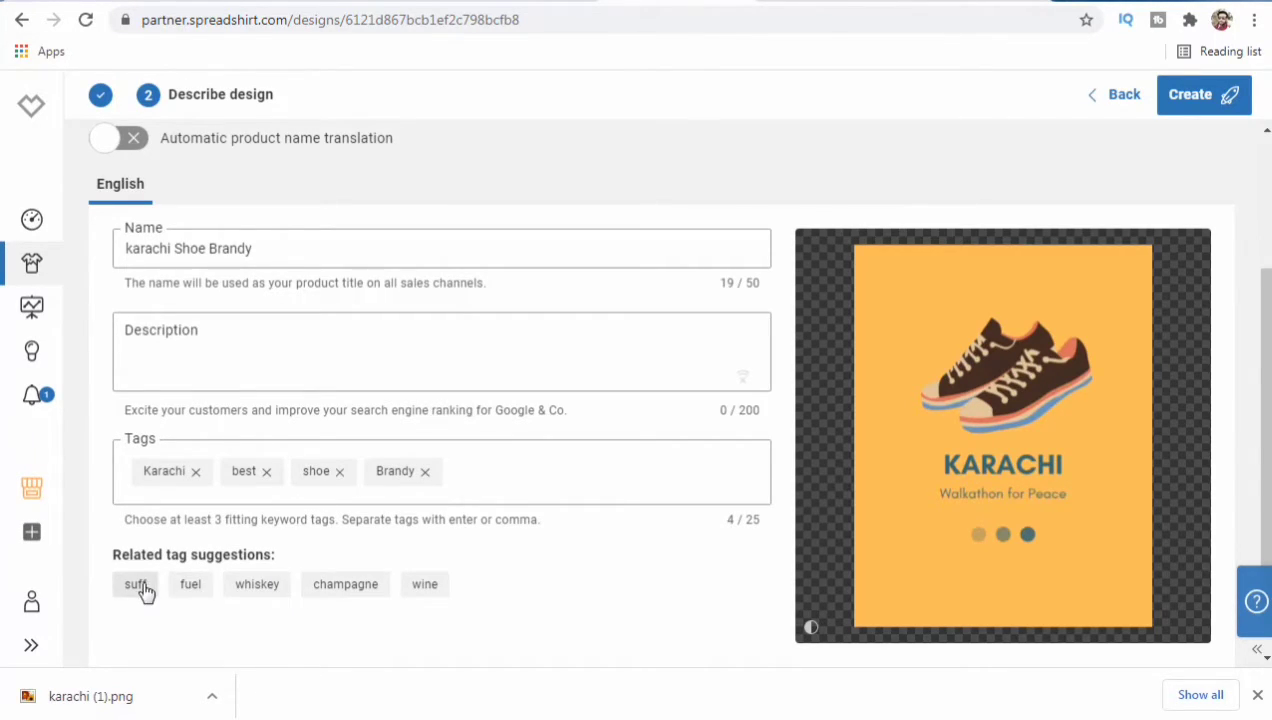
left_click(540, 482)
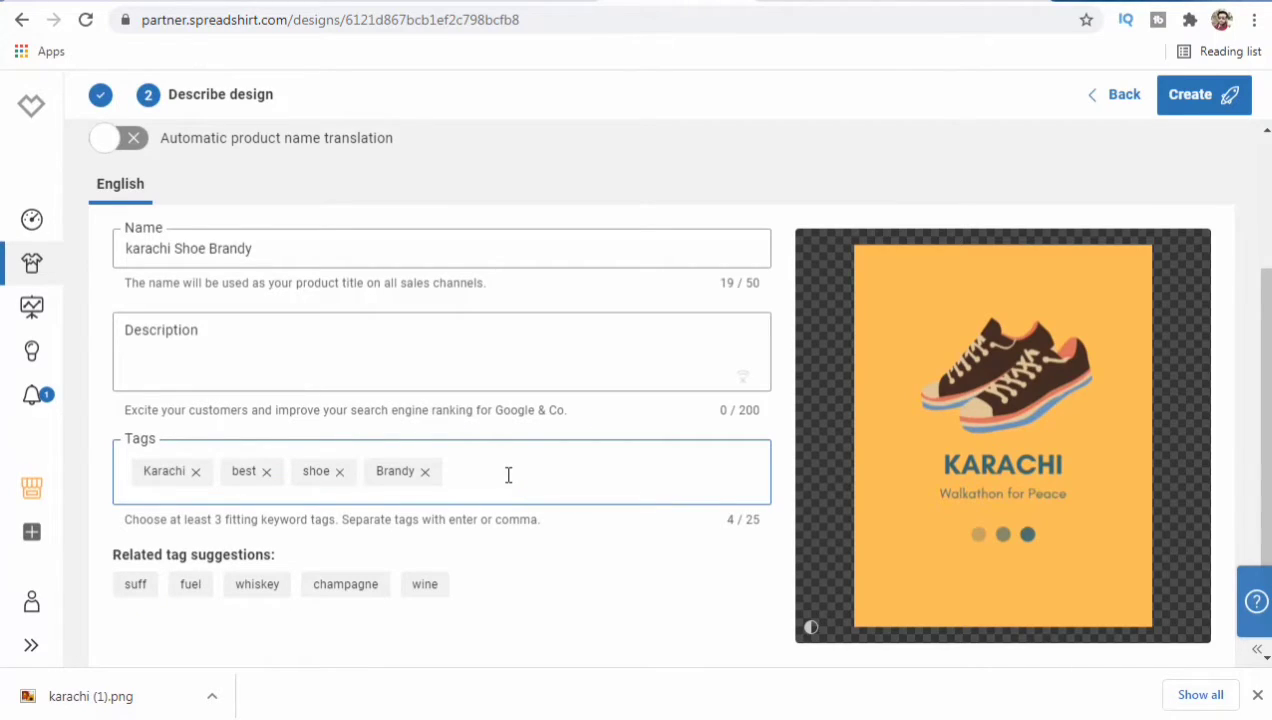
left_click(279, 595)
left_click(575, 475)
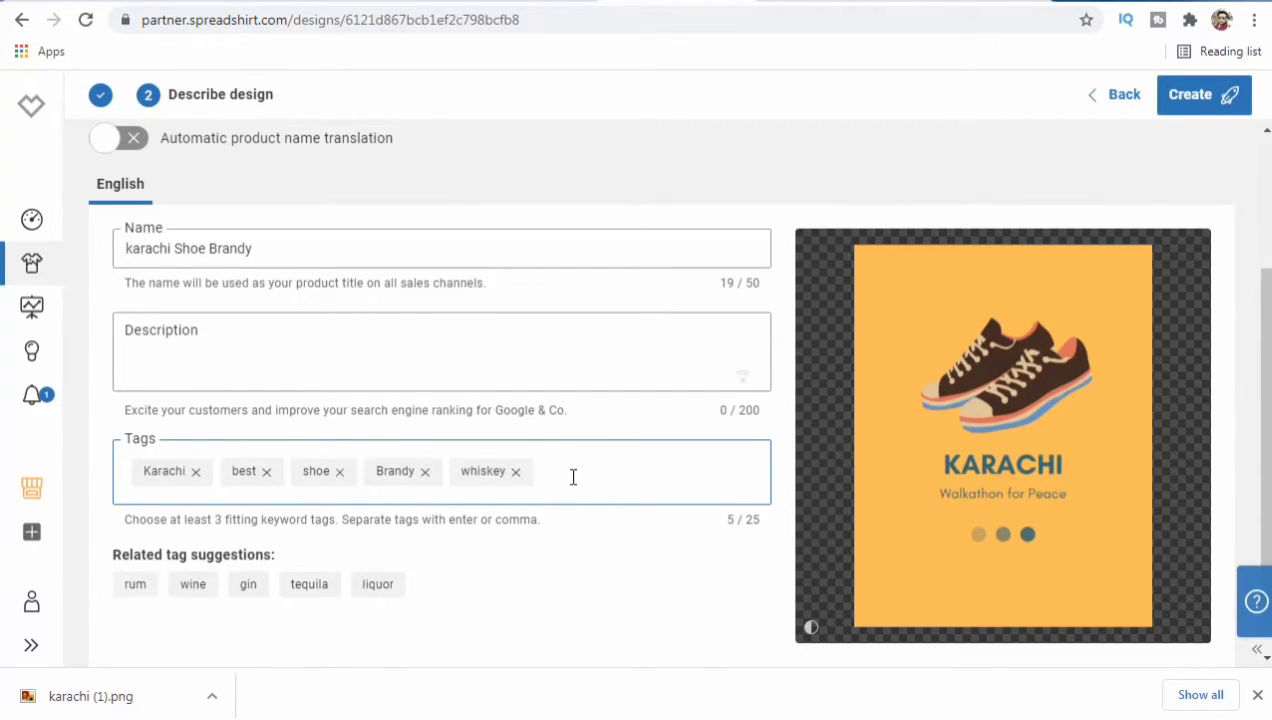
type("ew")
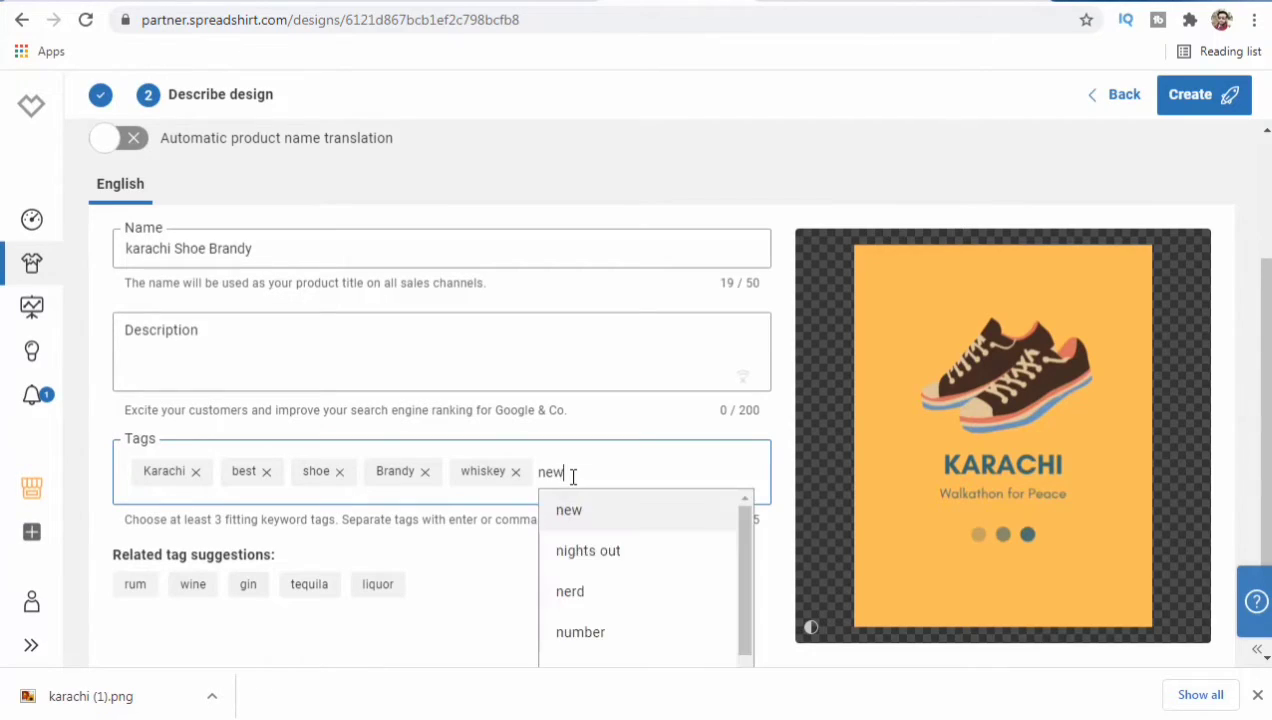
left_click(611, 513)
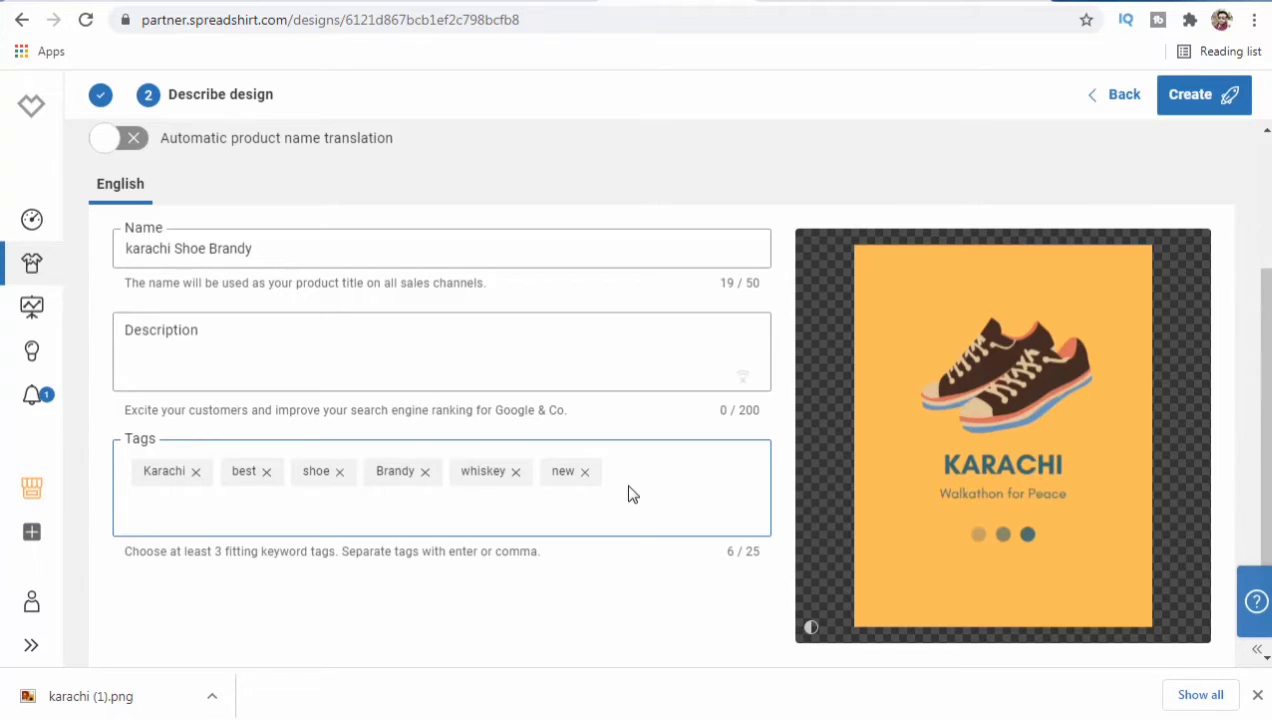
Finish tag editing and create the karachi Shoe Brandy product.
scroll(628, 494, "down", 1)
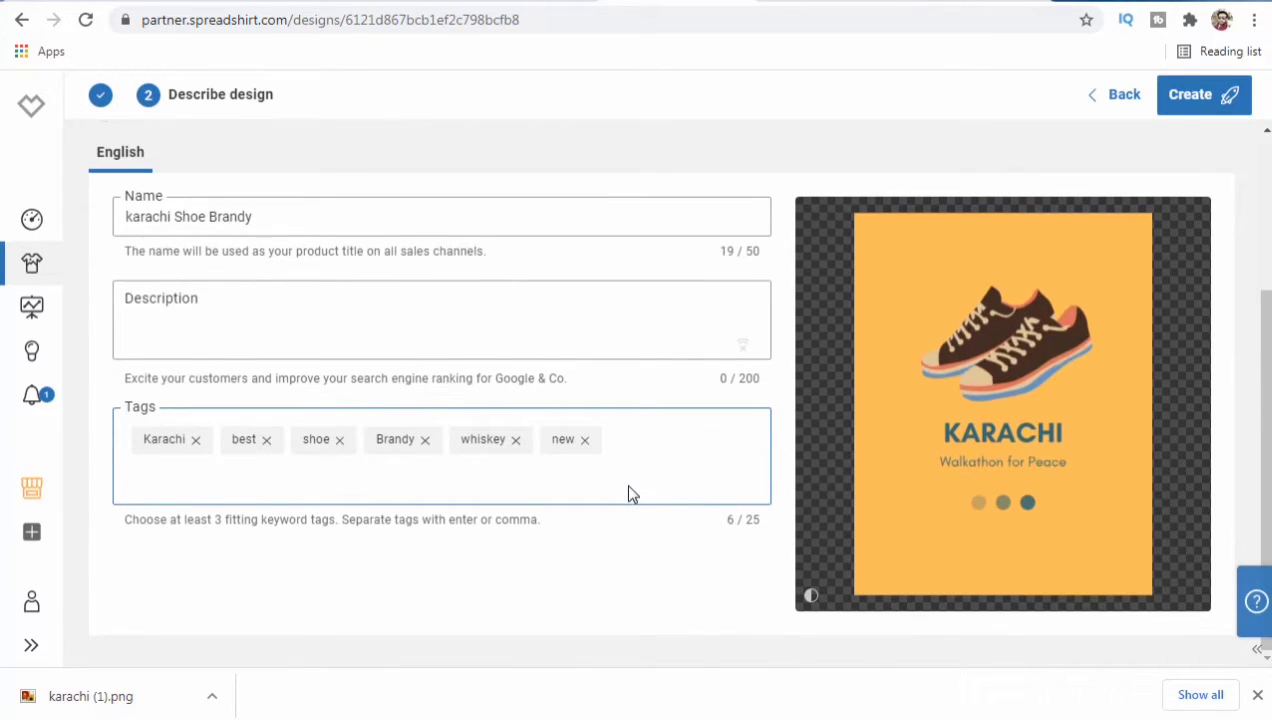
left_click(897, 537)
scroll(1000, 376, "up", 2)
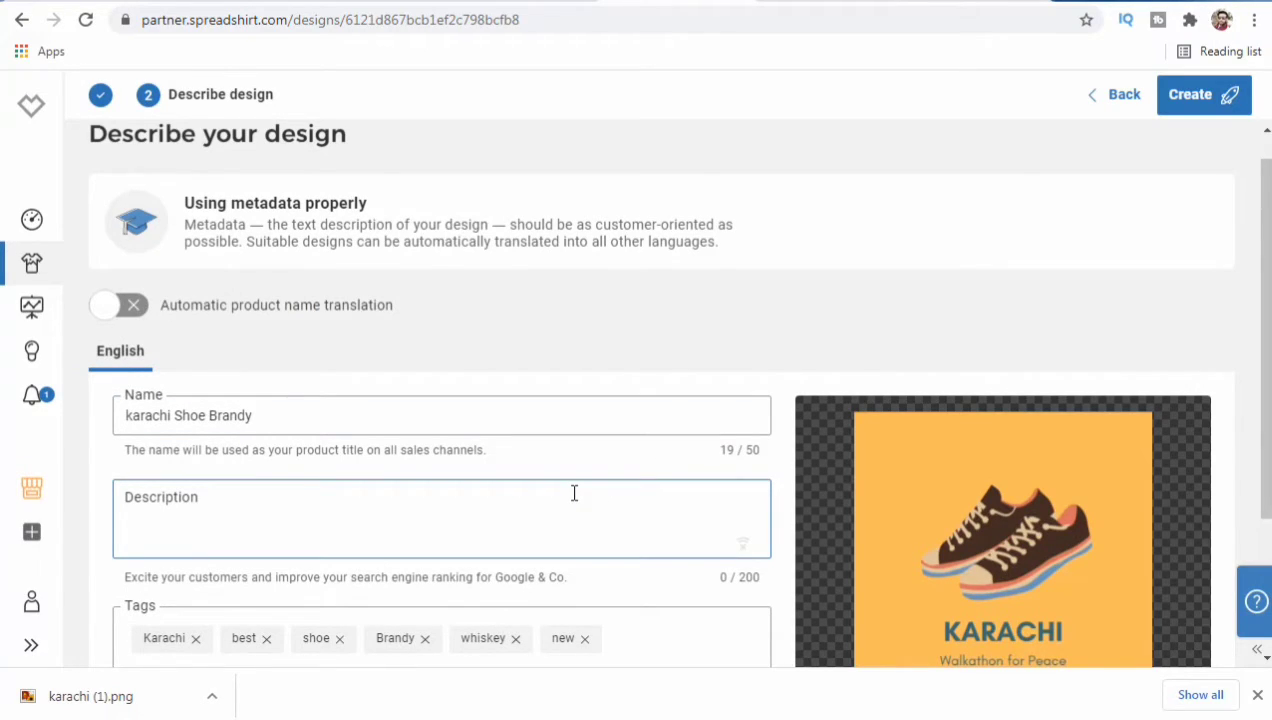
left_click(1207, 105)
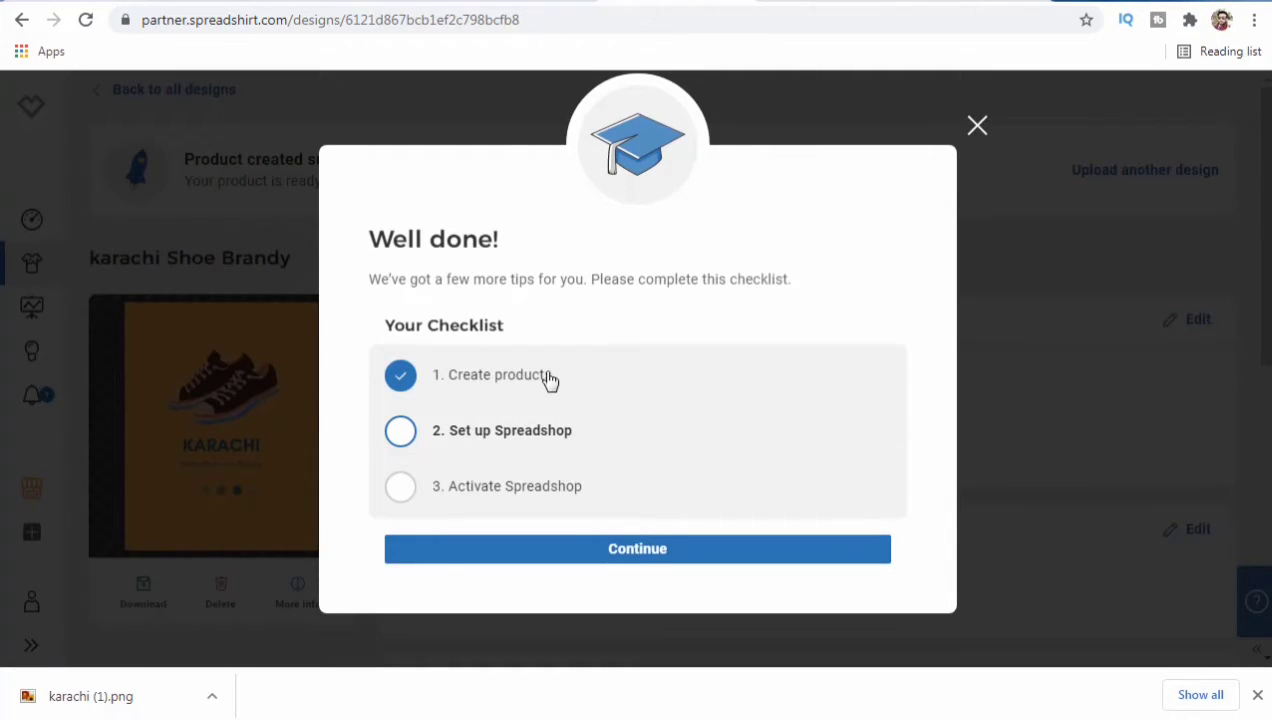
Continue to Spreadshop Setup and review the brandy shop preview with T-shirts, apron and tote bag.
left_click(657, 557)
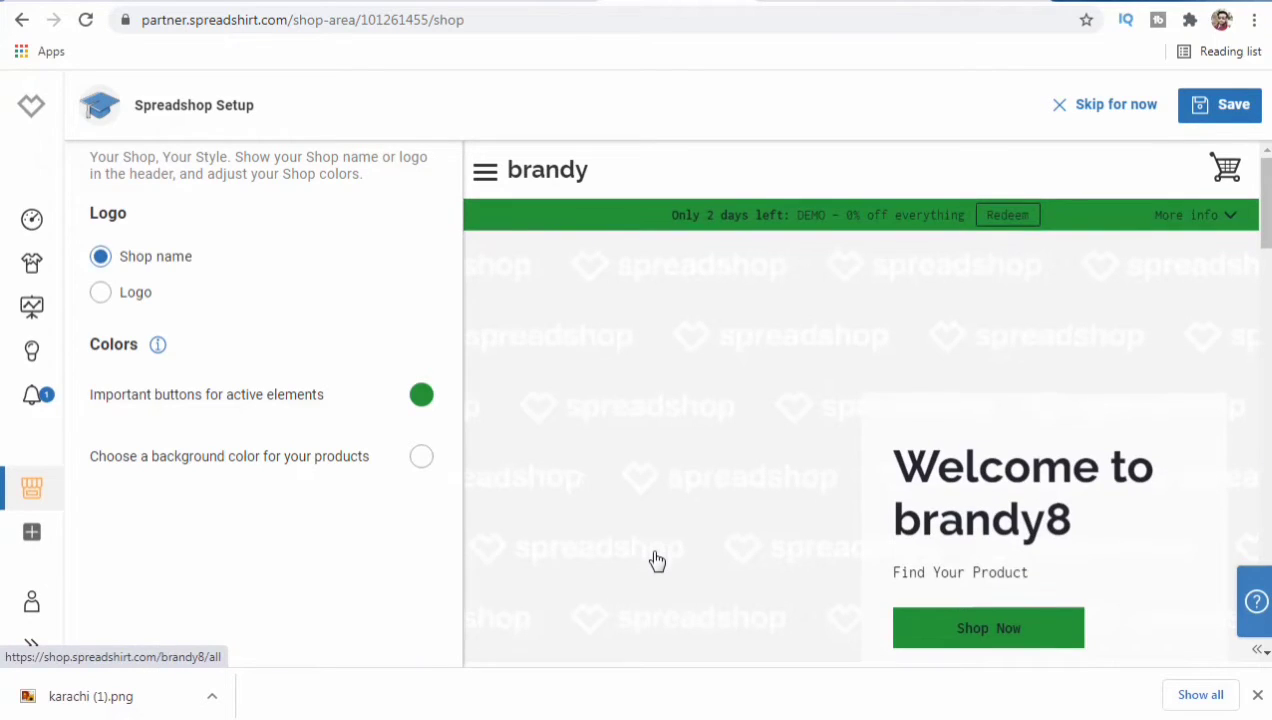
scroll(657, 560, "down", 3)
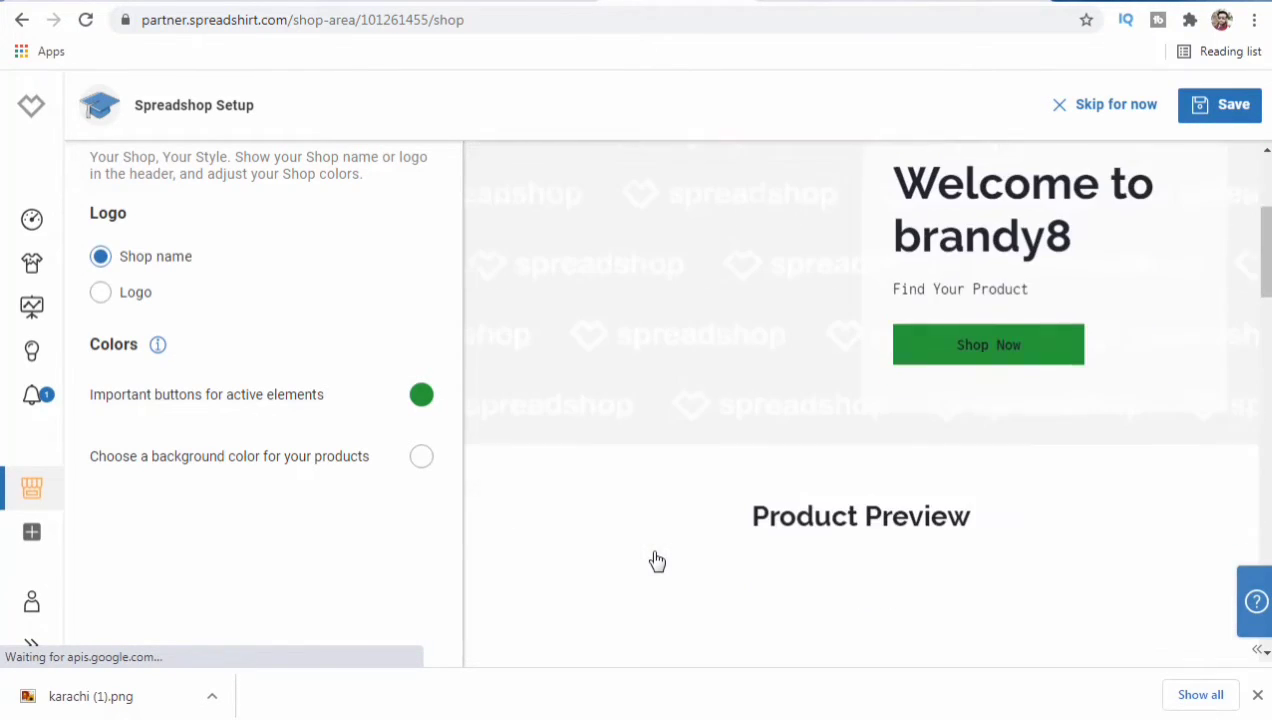
scroll(657, 560, "down", 5)
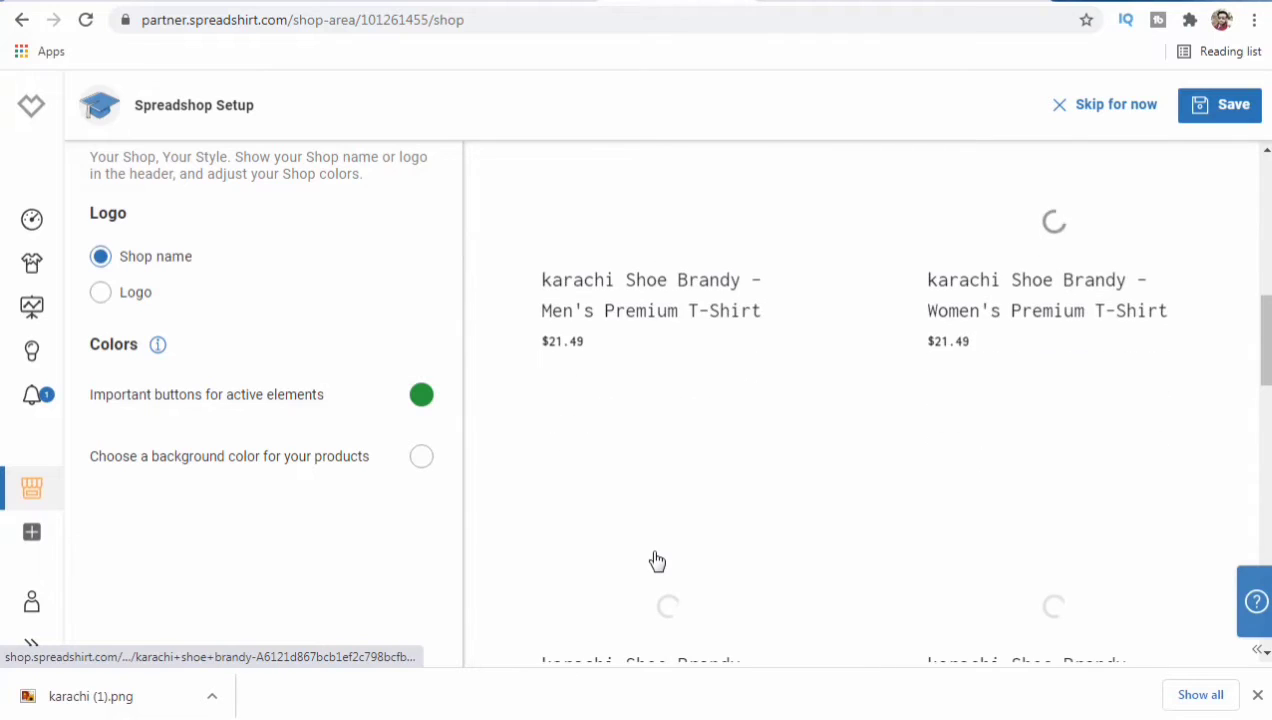
scroll(657, 560, "up", 2)
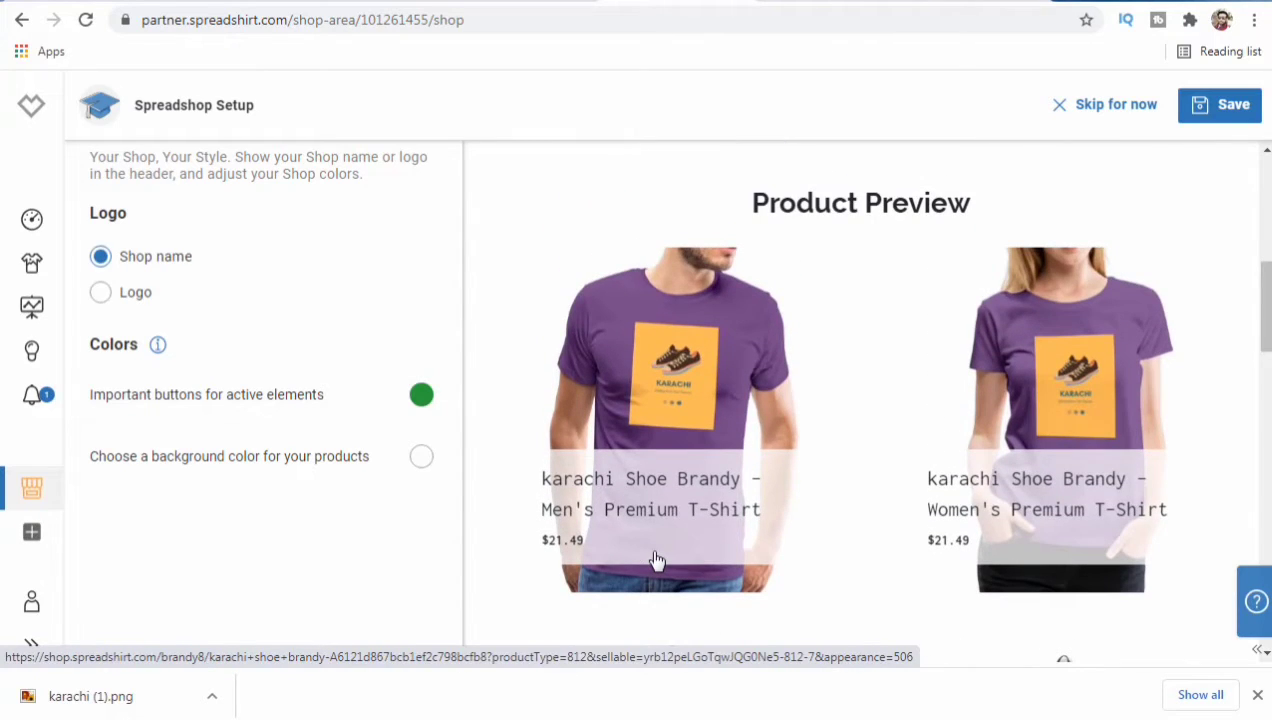
scroll(657, 560, "down", 2)
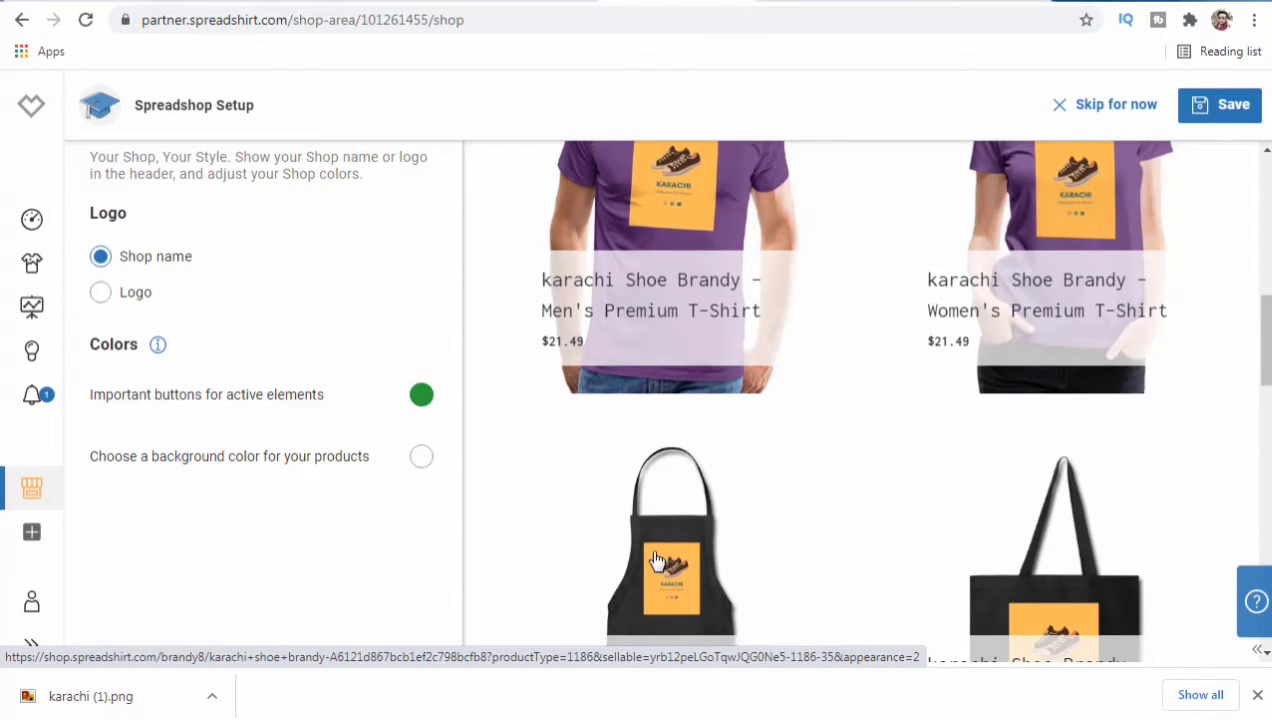
scroll(657, 560, "down", 4)
scroll(657, 560, "up", 7)
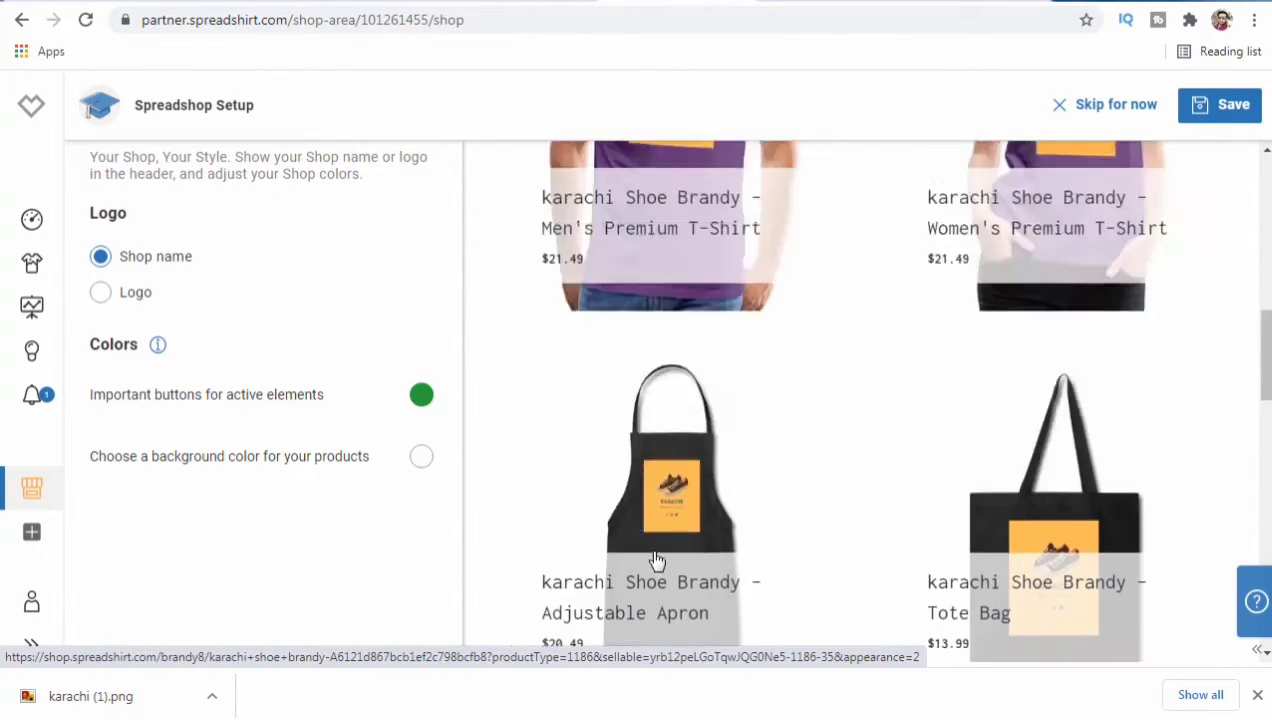
scroll(657, 560, "down", 4)
scroll(657, 560, "down", 6)
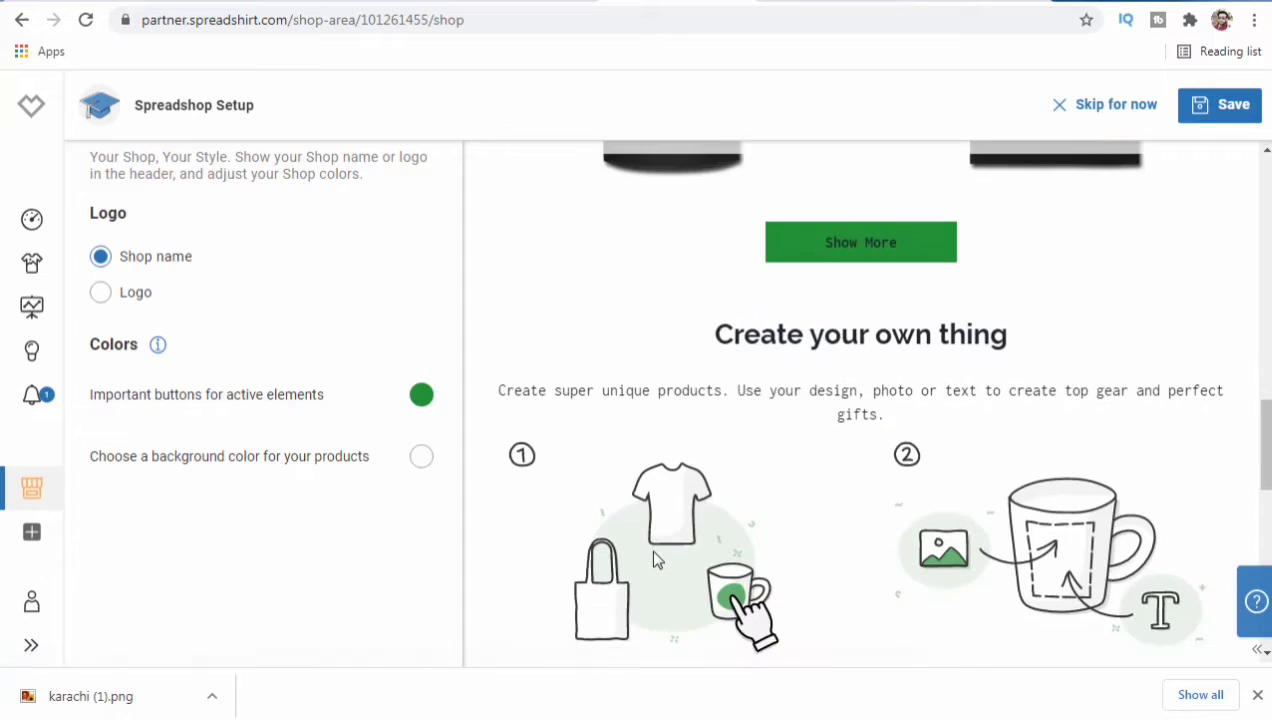
scroll(657, 560, "down", 10)
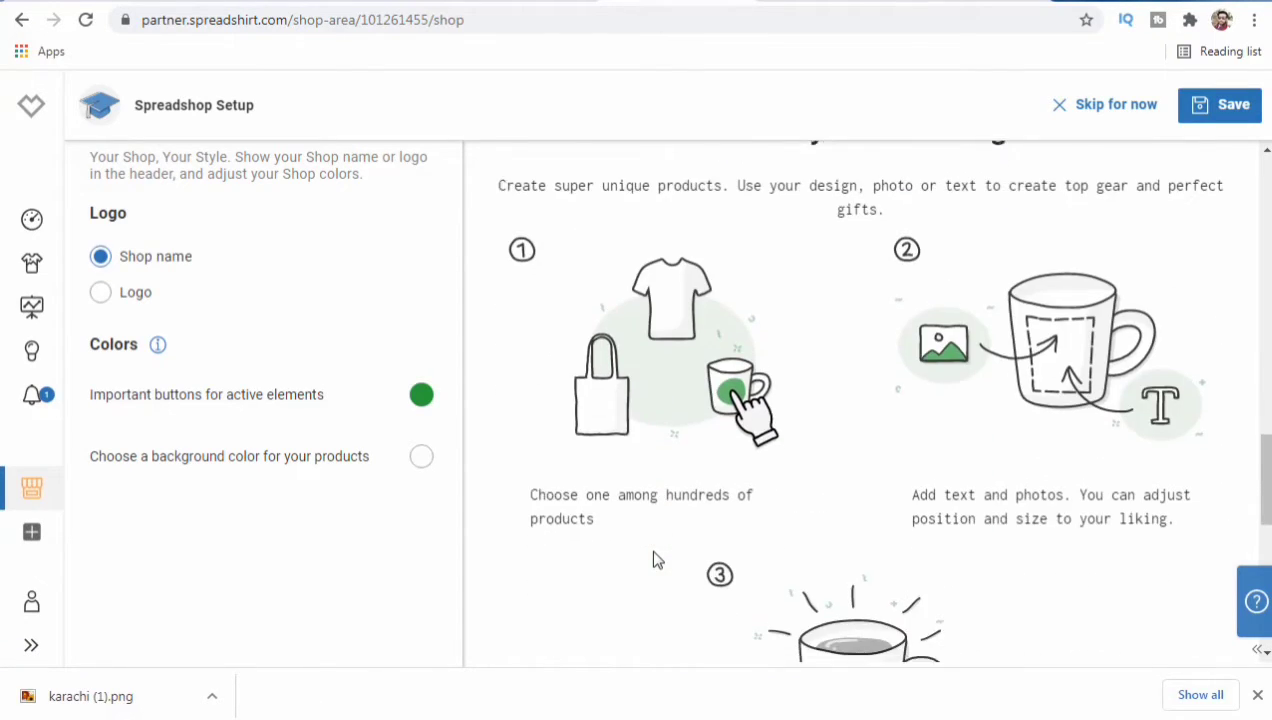
scroll(655, 558, "up", 20)
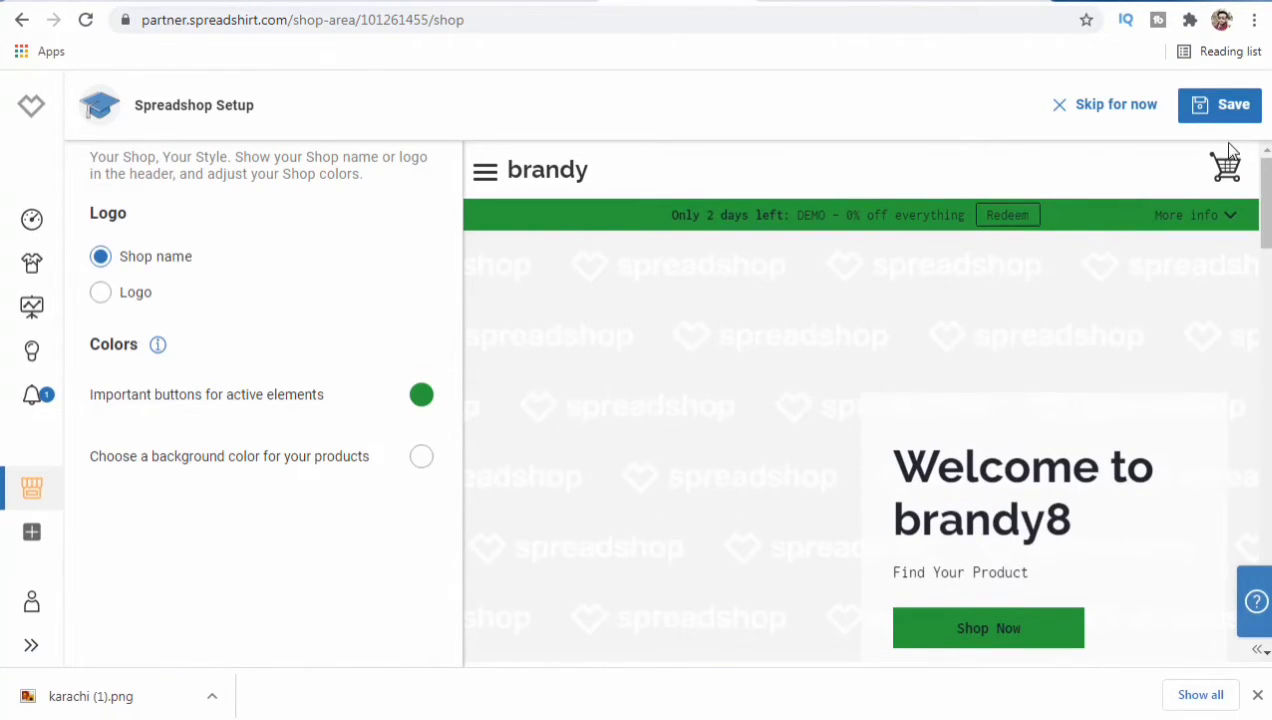
Save the shop setup, continue to Activate Shop, and choose to take the shop Online.
left_click(1233, 116)
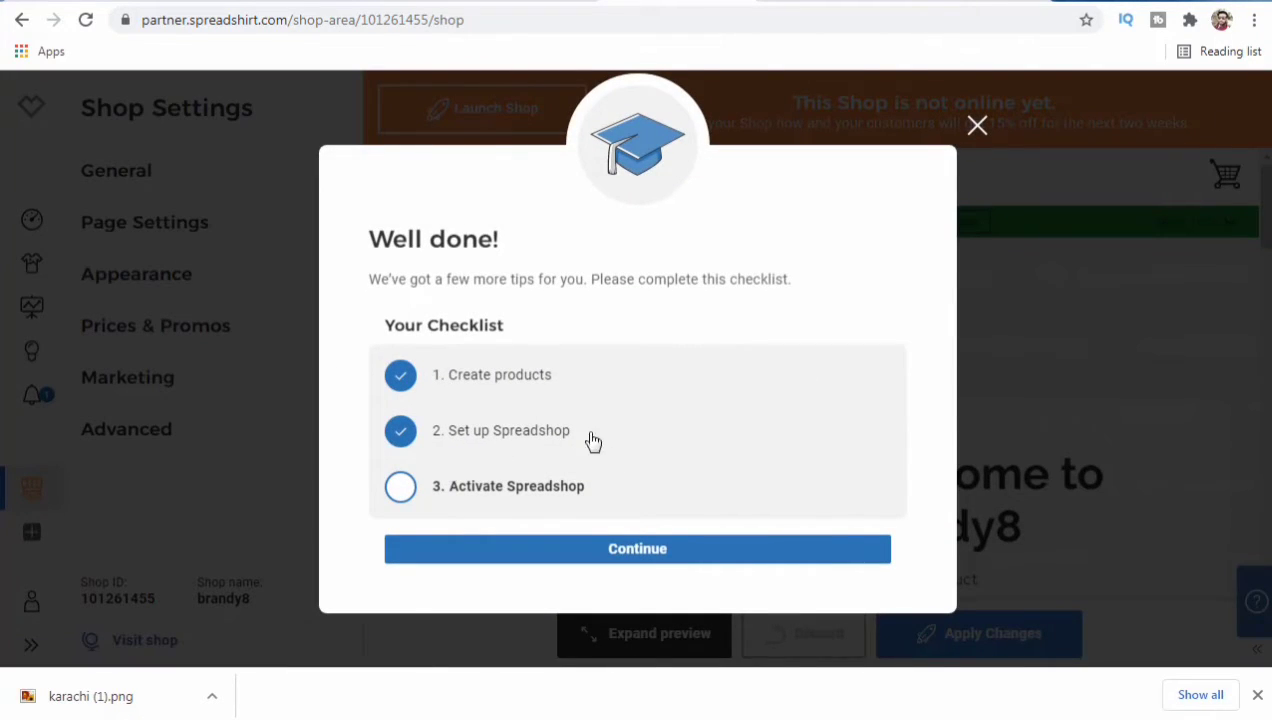
left_click(610, 550)
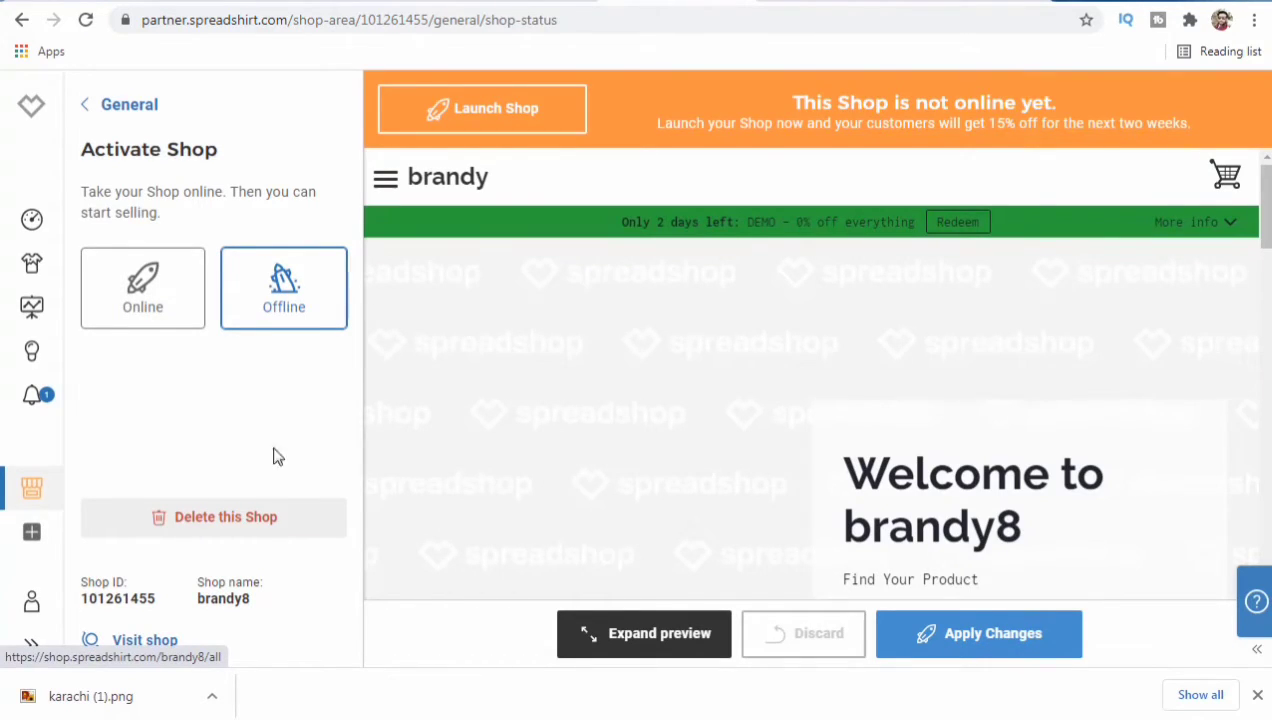
left_click(142, 310)
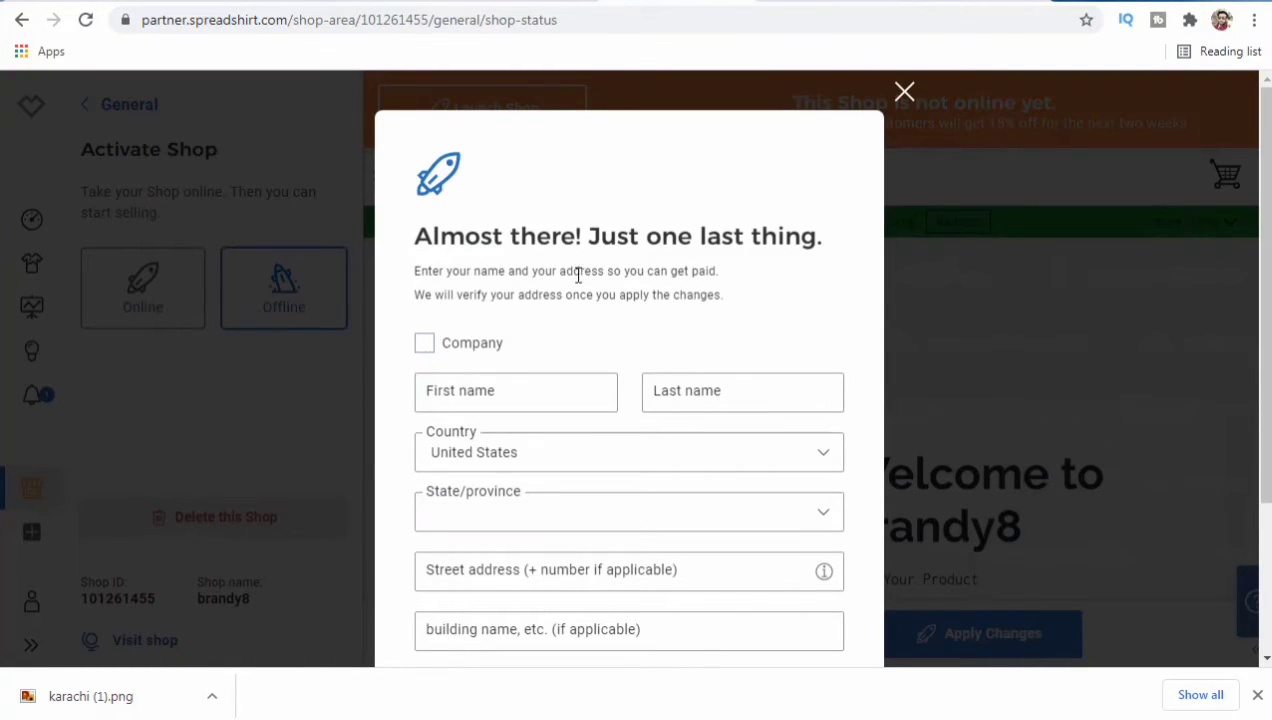
Register the shop as a company and enter the owner's first and last name.
left_click(424, 346)
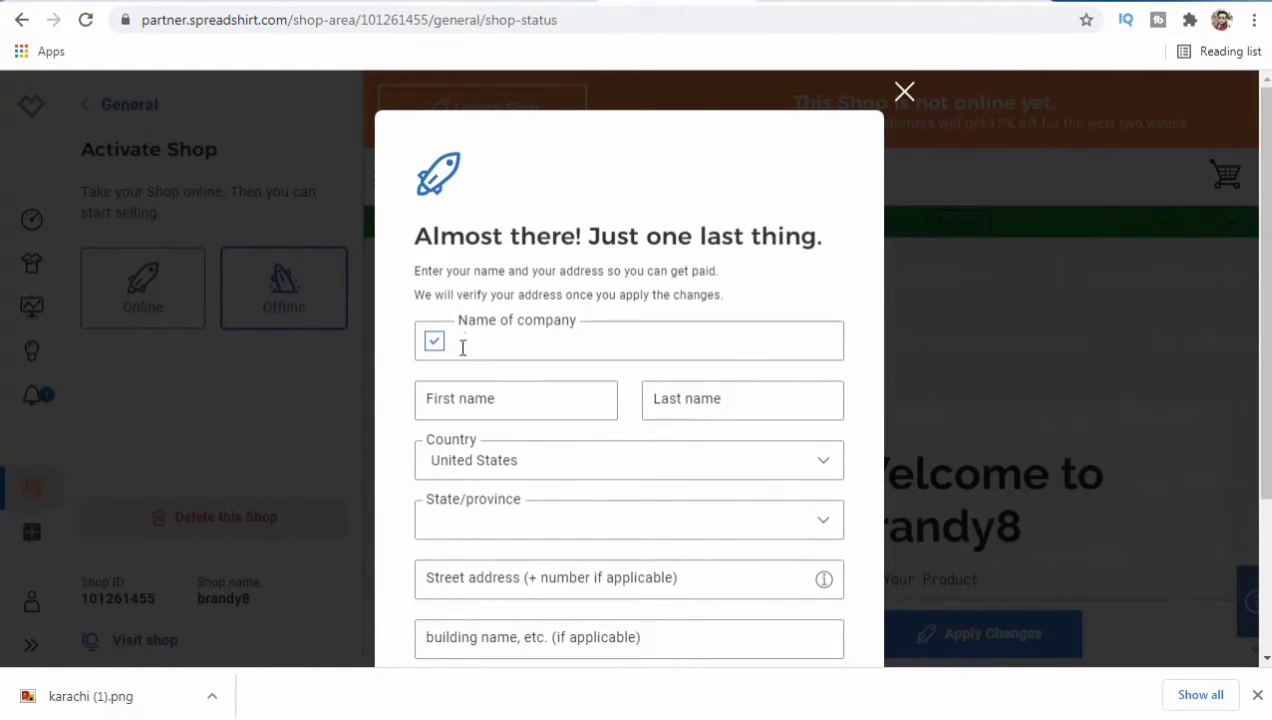
left_click(472, 406)
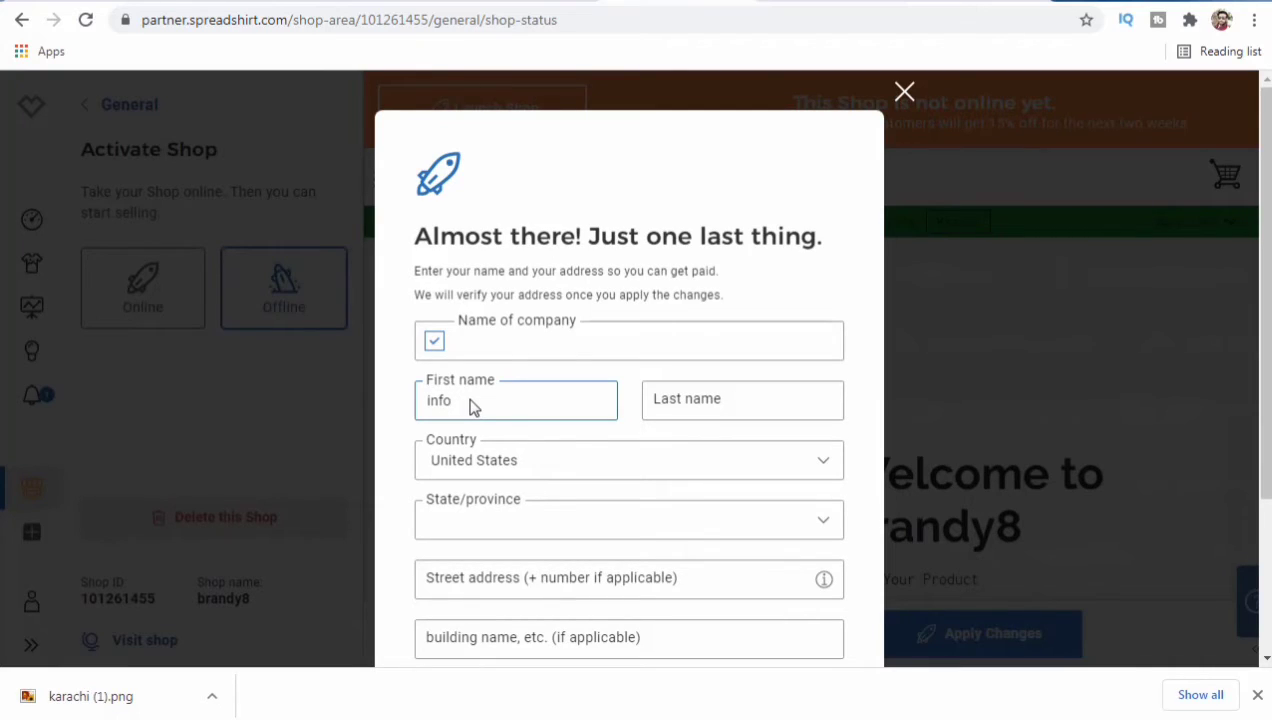
left_click(677, 409)
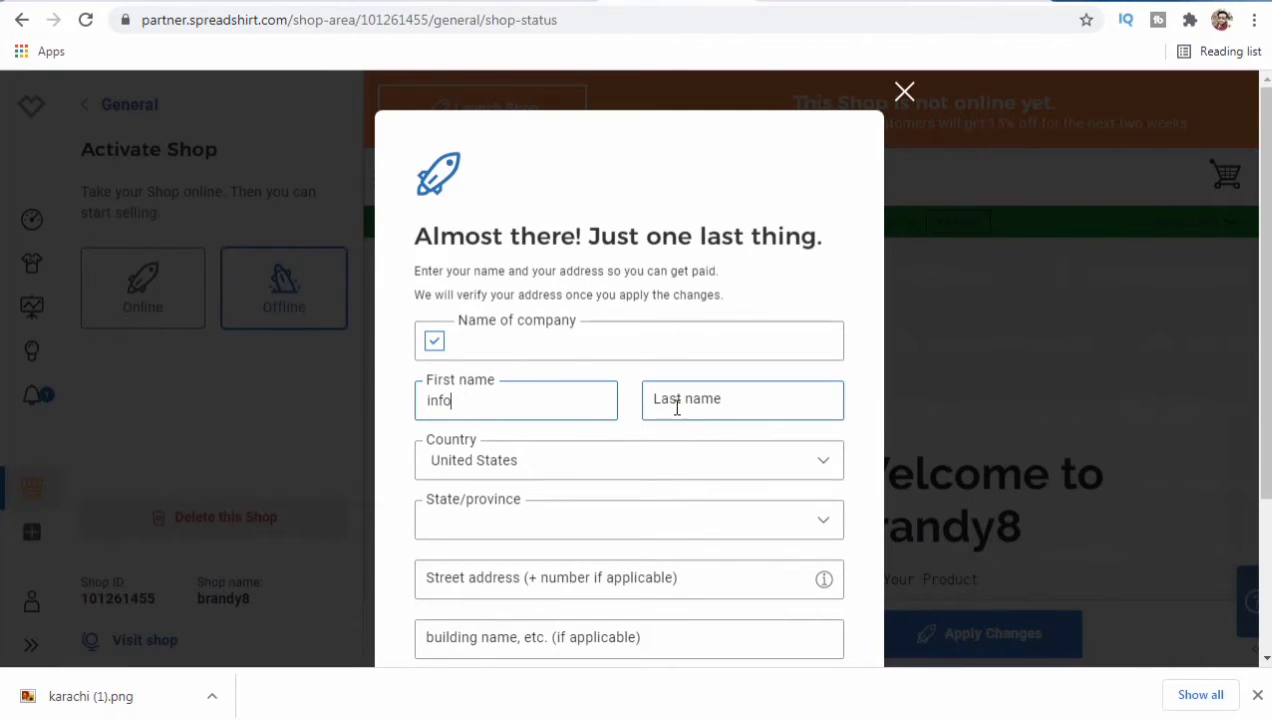
left_click(678, 406)
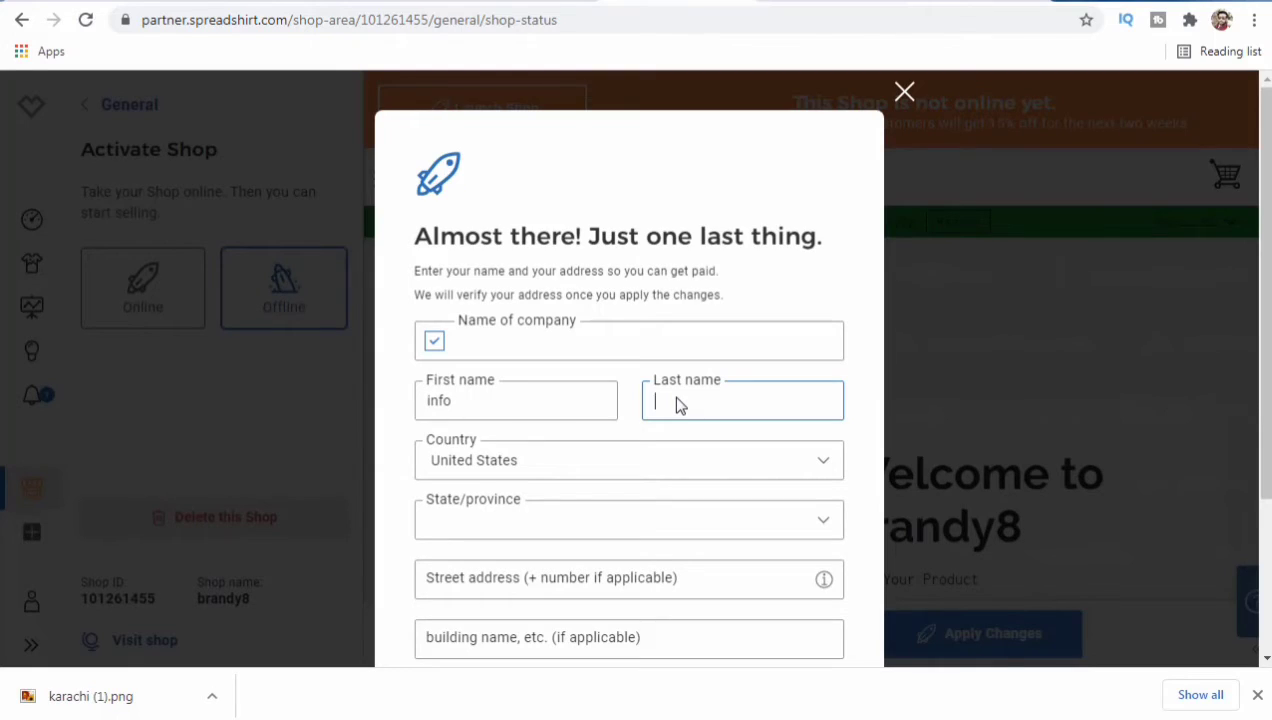
type("ki duniya")
Set the payout form's country to Pakistan.
left_click(540, 461)
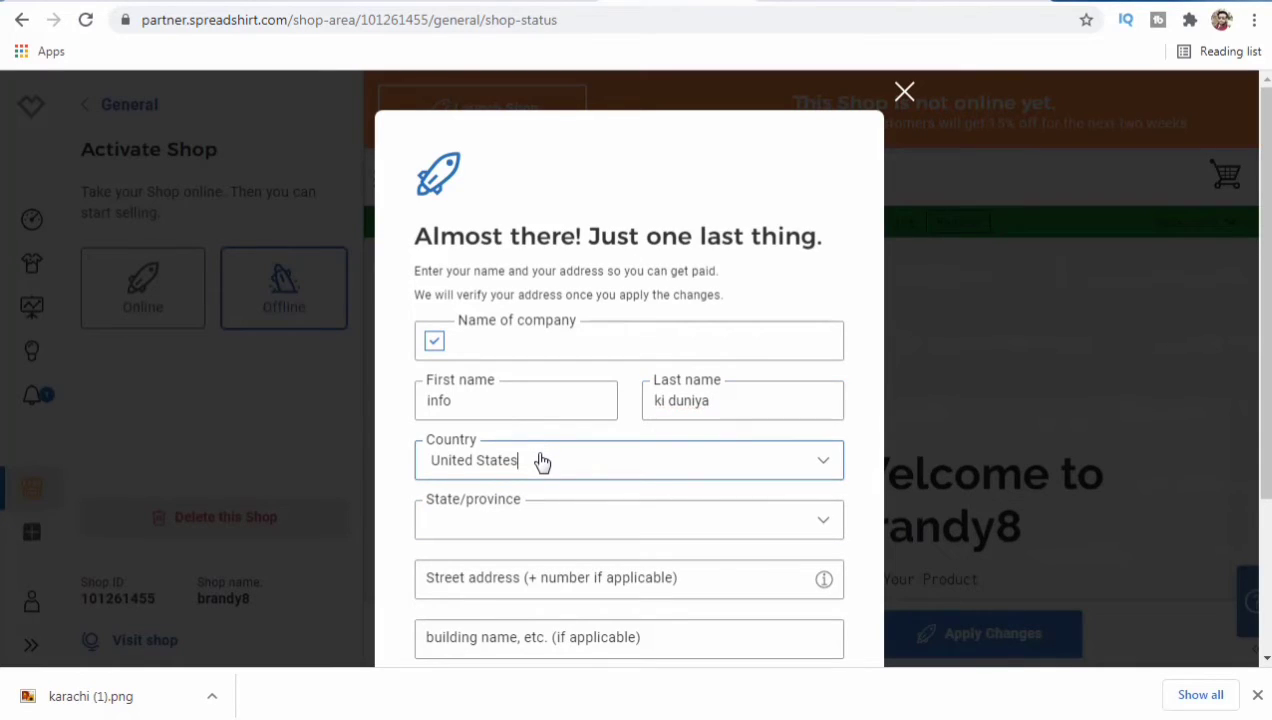
key("n")
key("o")
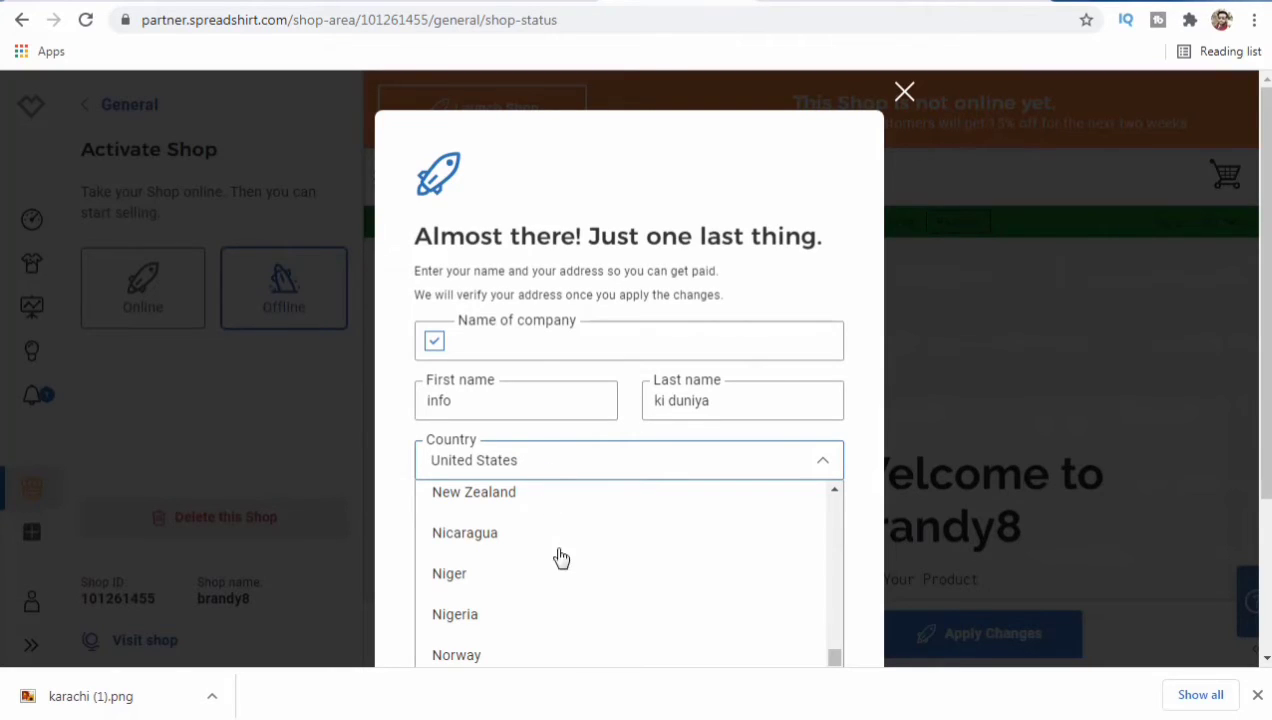
scroll(568, 618, "down", 2)
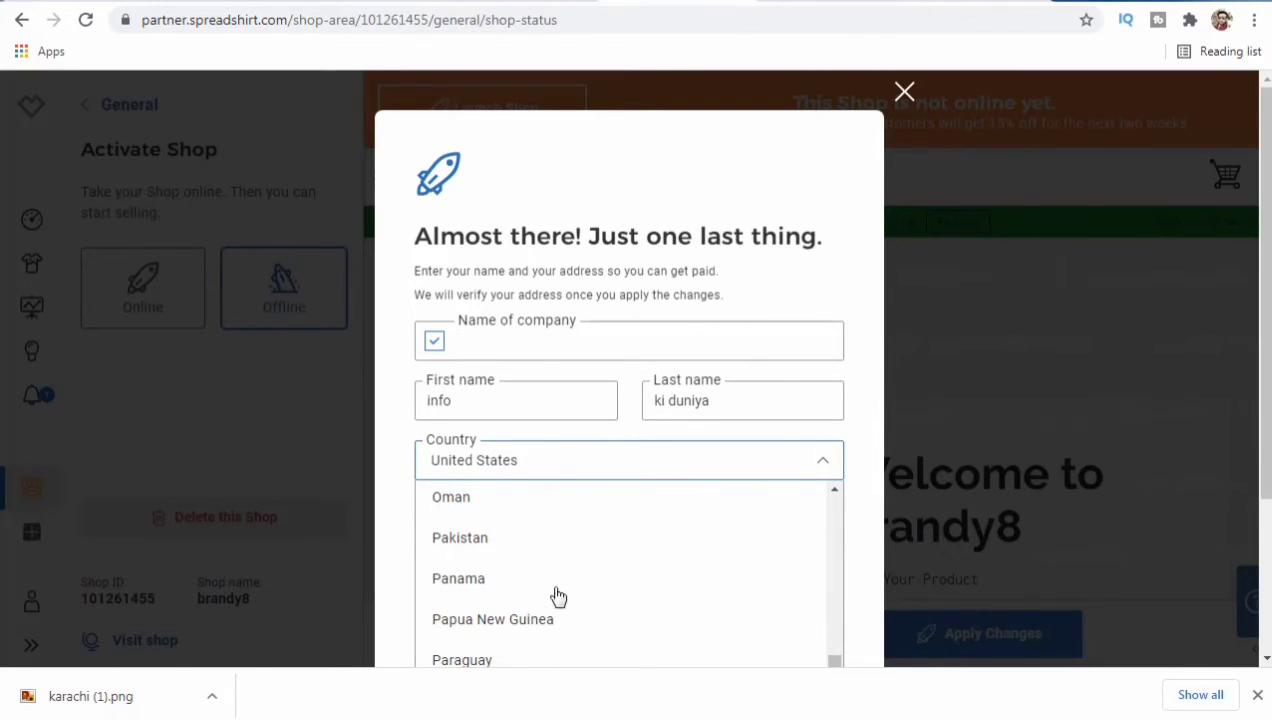
left_click(540, 540)
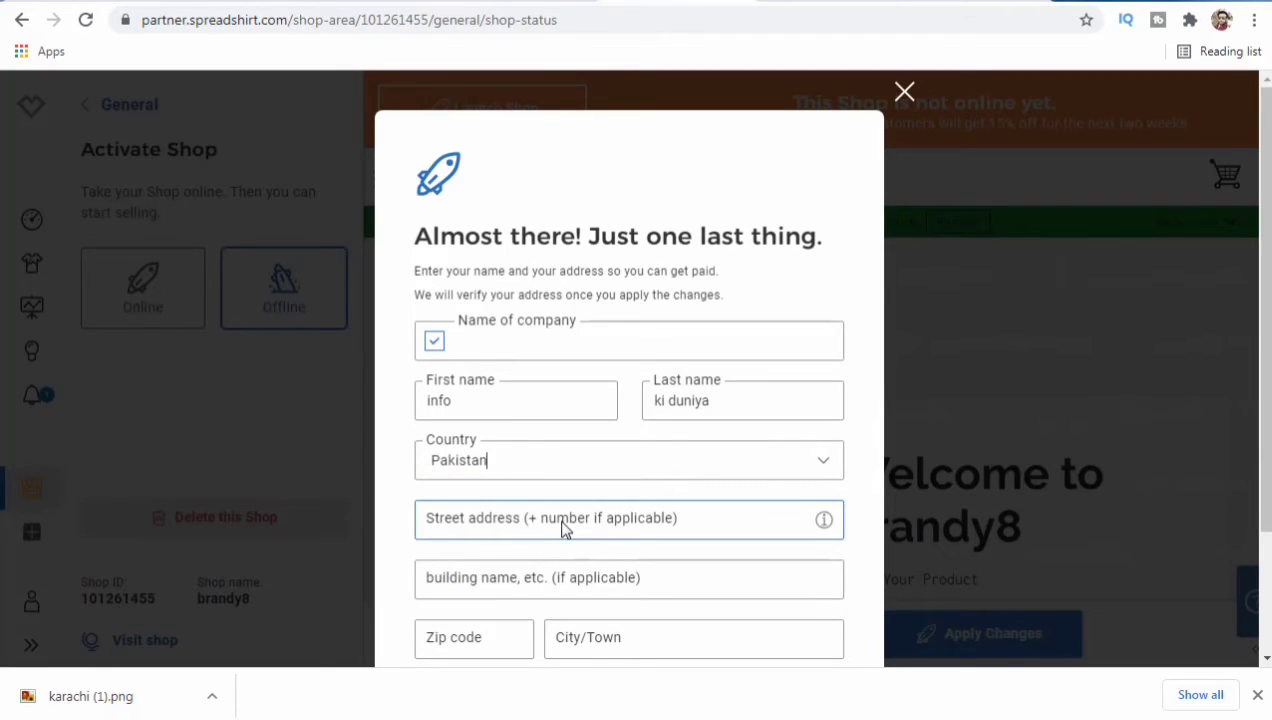
Fill the street address from the saved Karachi suggestion and move to the building field.
left_click(563, 529)
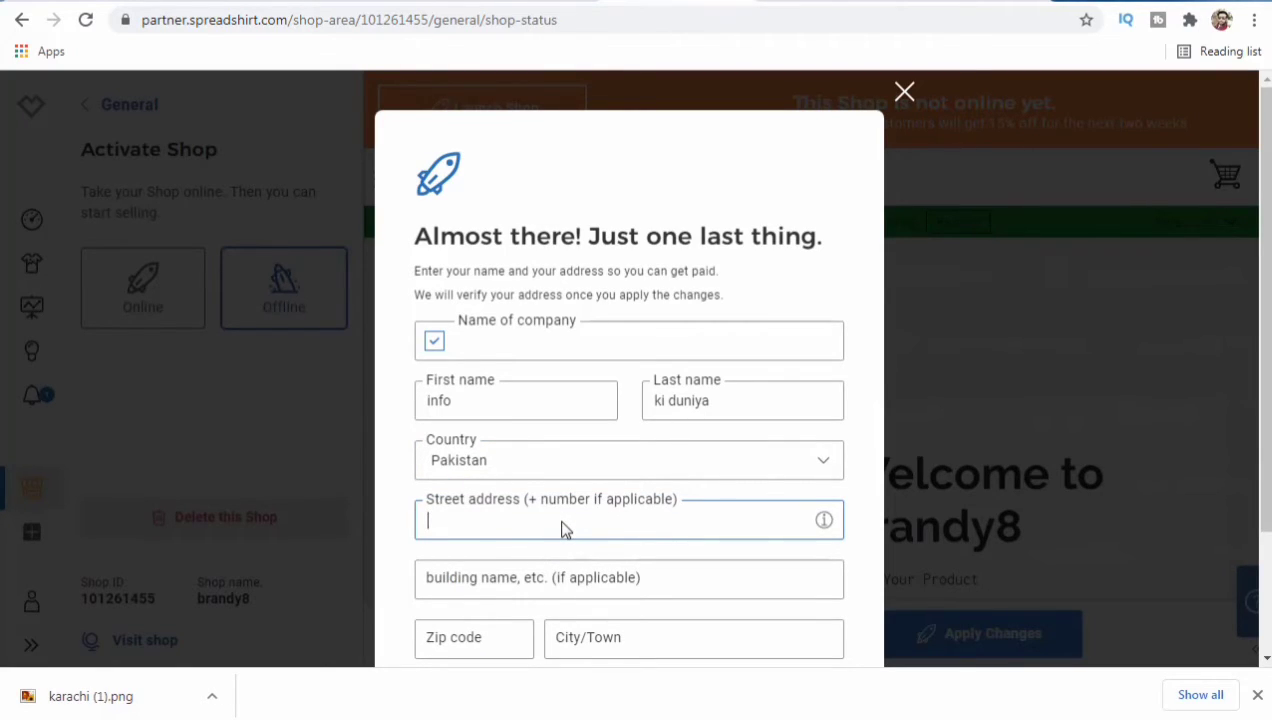
type("k")
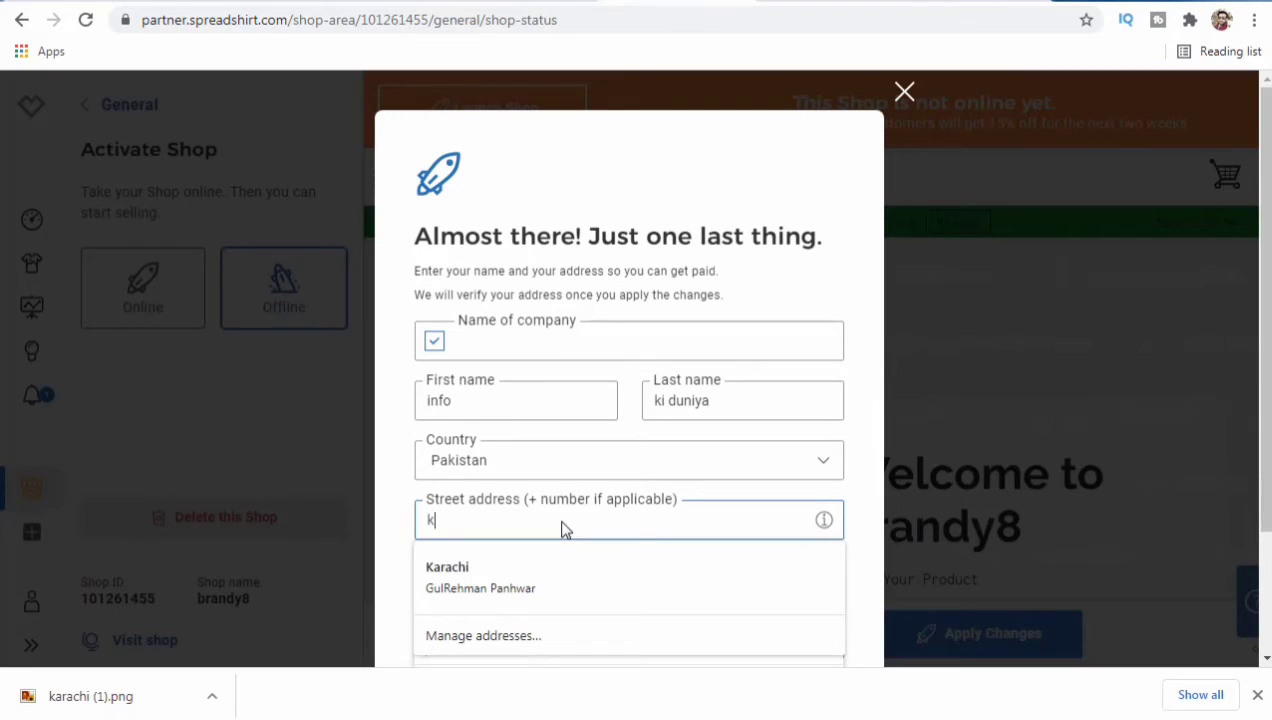
left_click(533, 576)
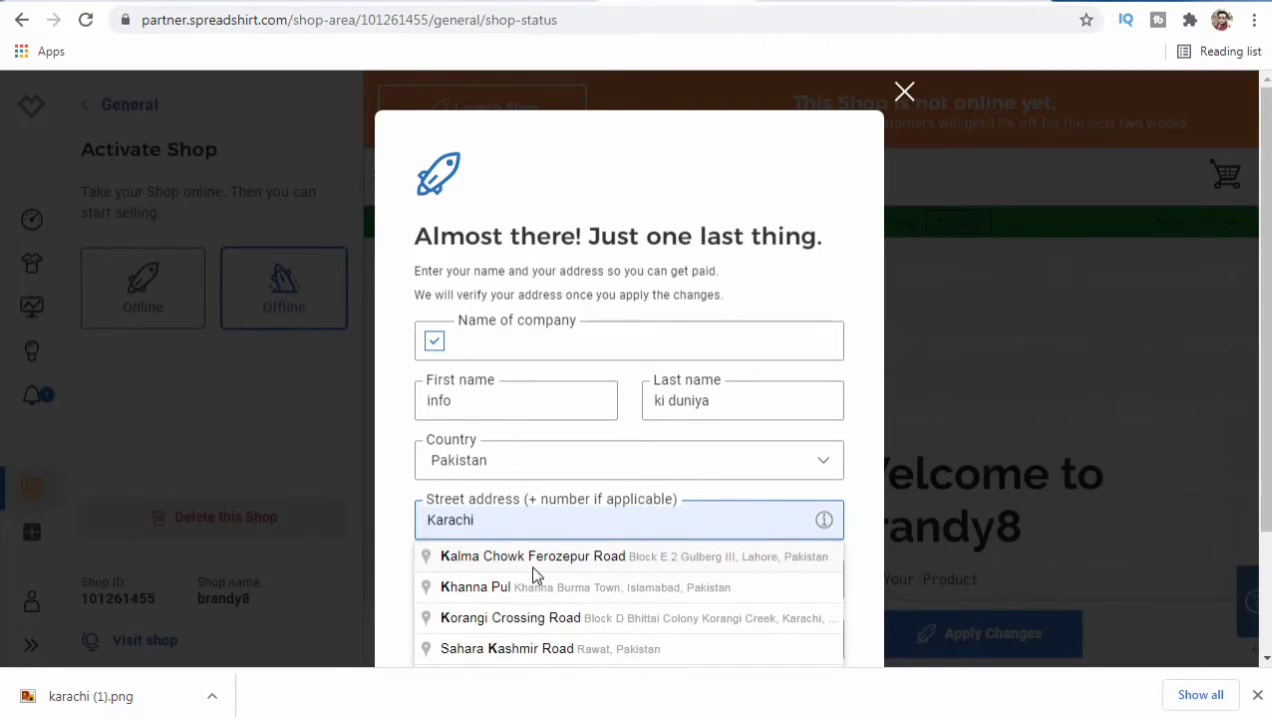
left_click(402, 486)
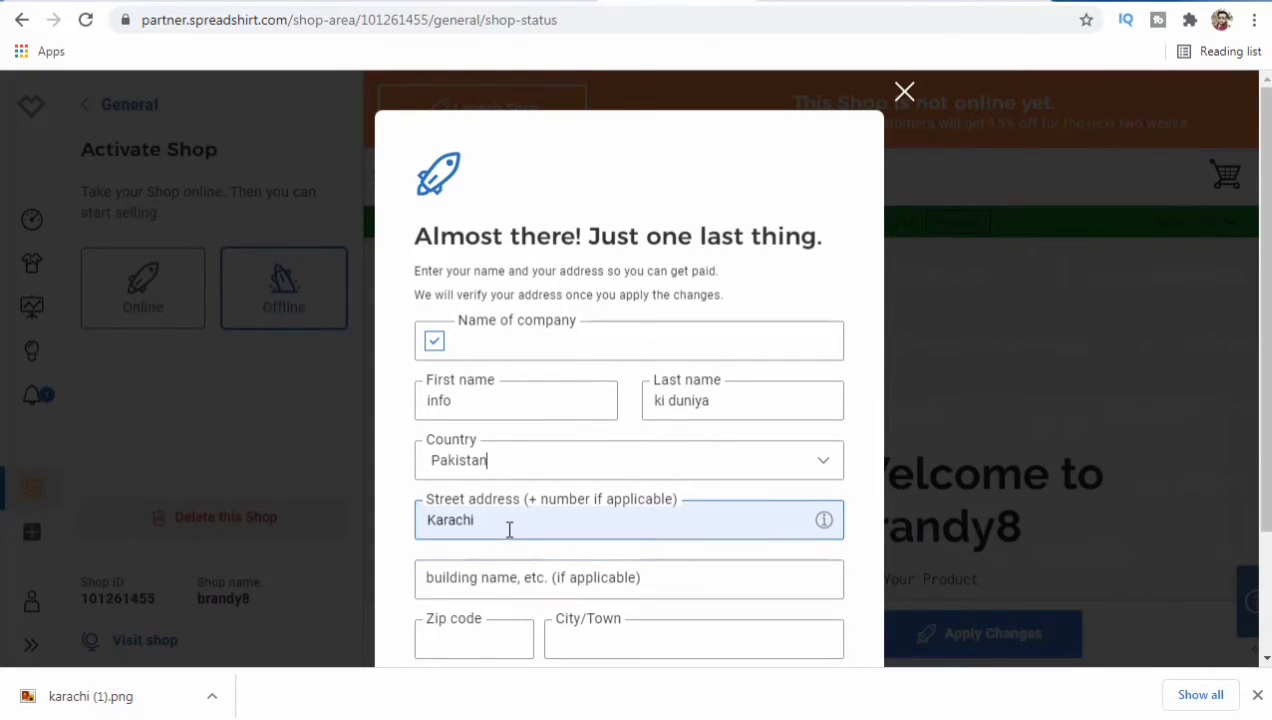
left_click(498, 586)
scroll(498, 586, "down", 2)
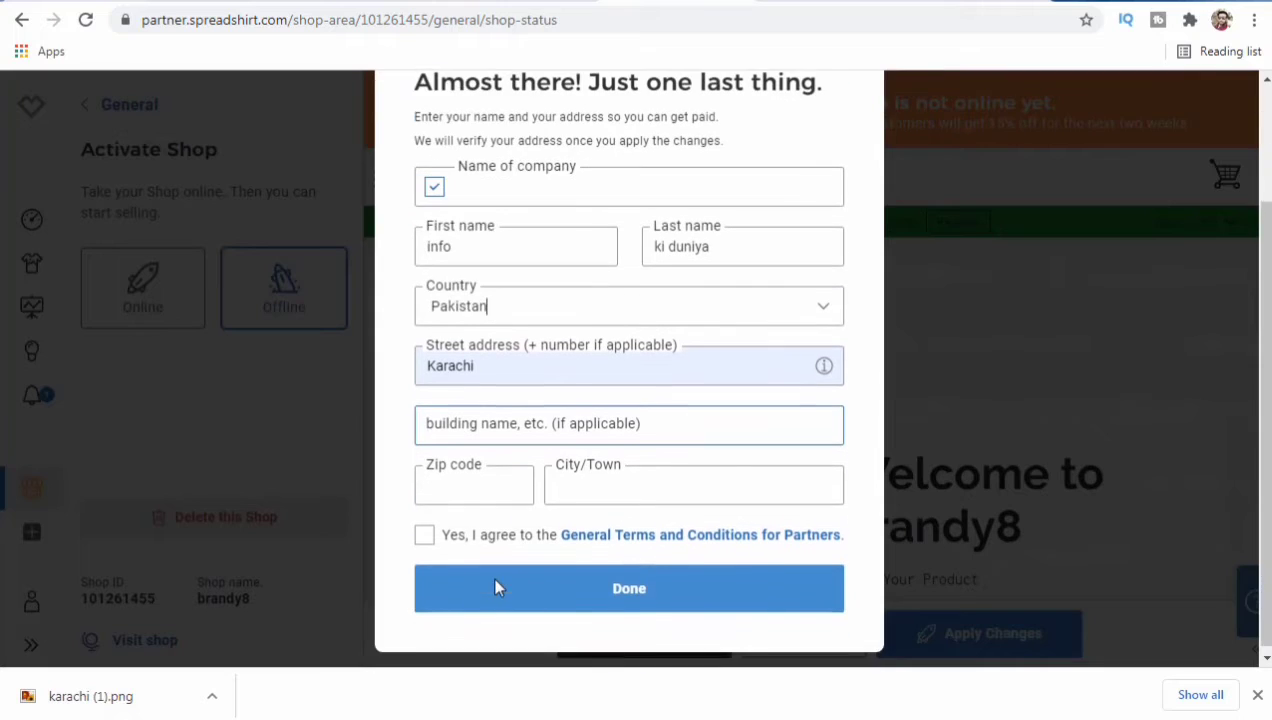
Fill zip code and city from saved suggestions, accept the partner terms, and try submitting.
left_click(458, 470)
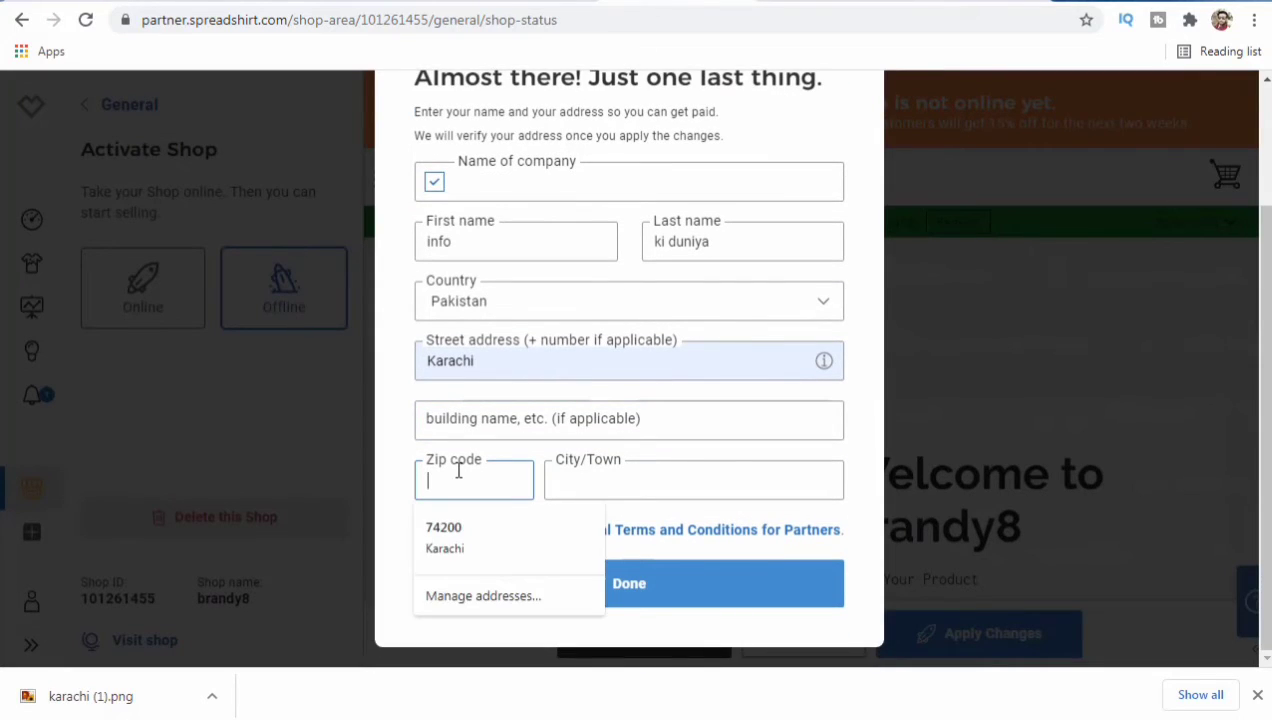
left_click(445, 540)
left_click(559, 478)
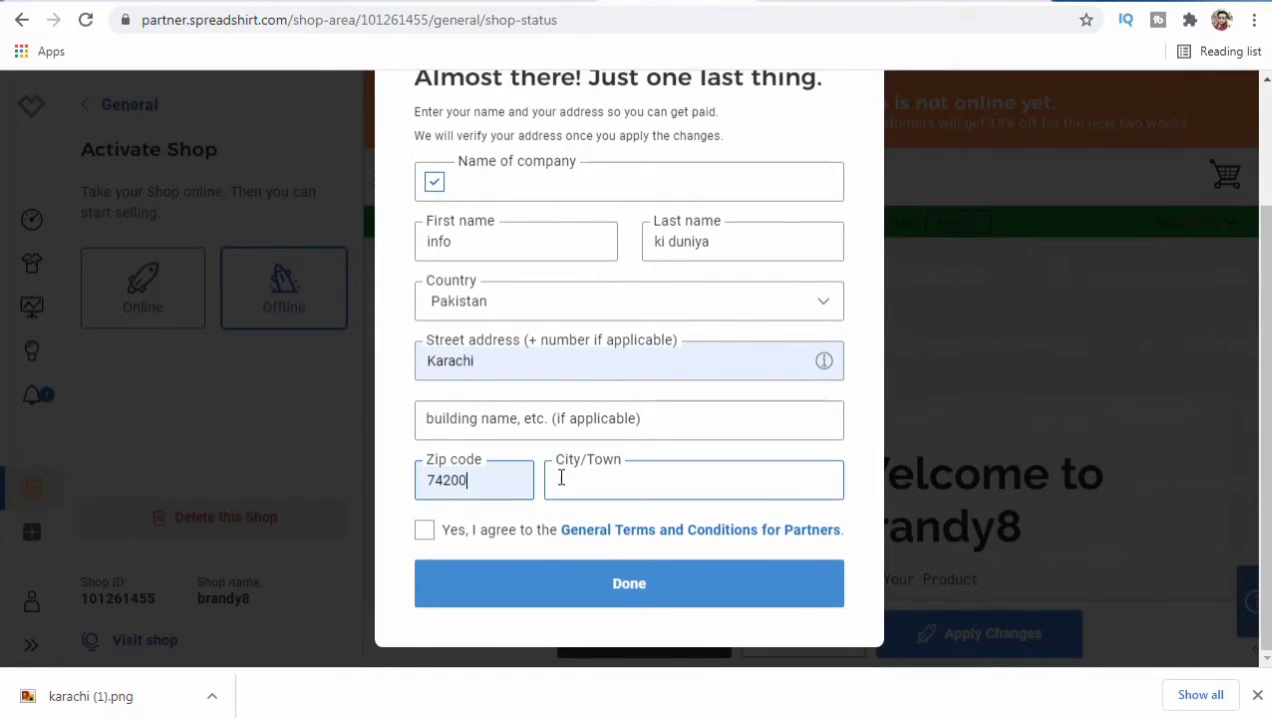
left_click(585, 549)
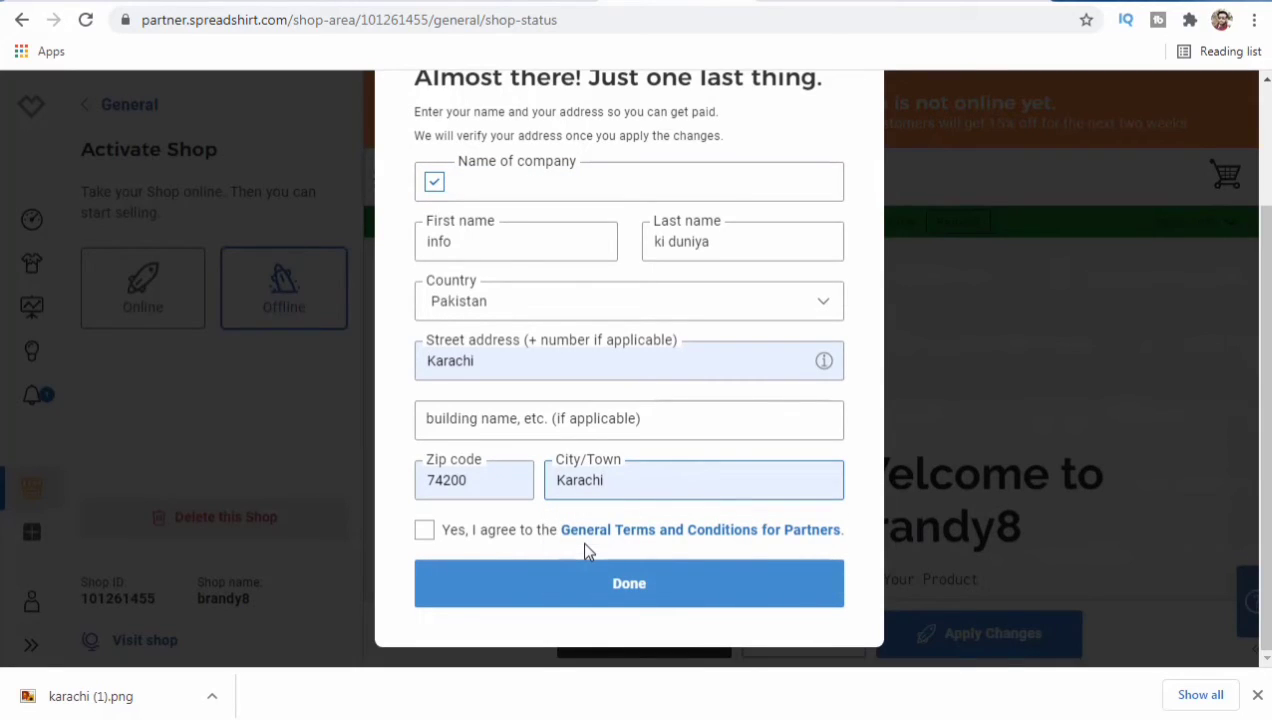
left_click(424, 530)
left_click(614, 592)
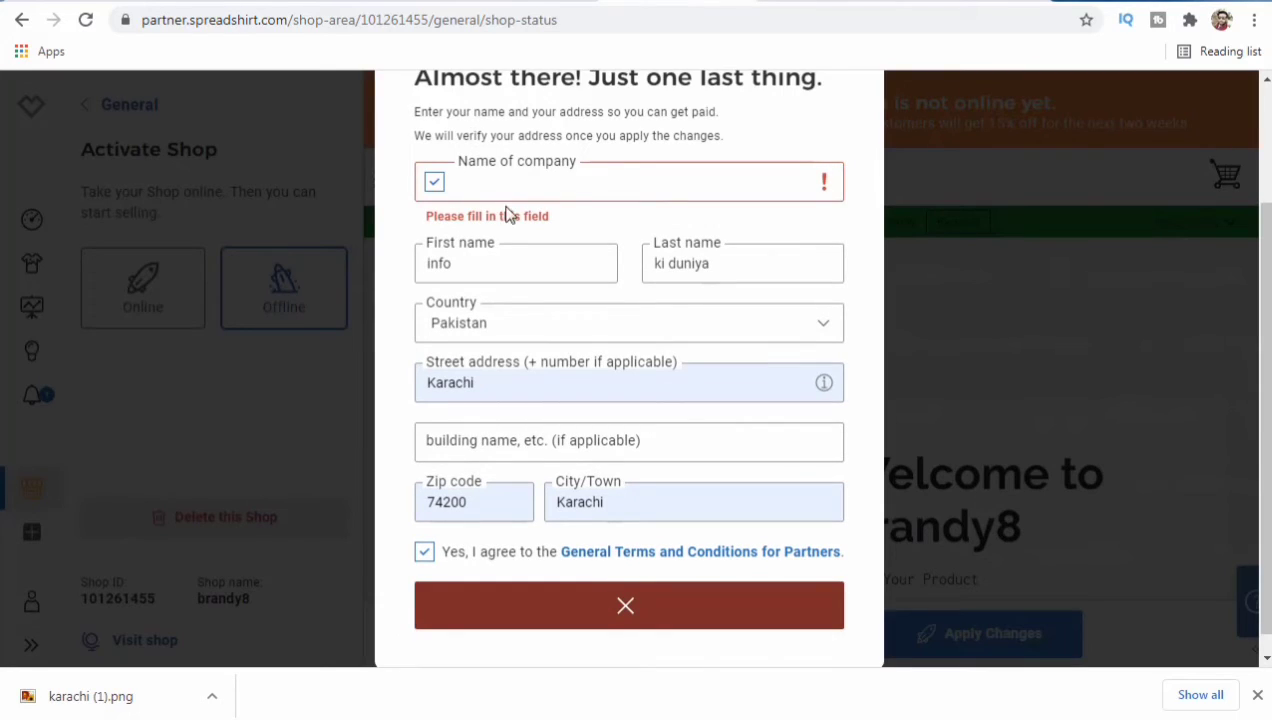
Enter company name 'Content creator', replace first and last name with the owner's name, and submit.
left_click(489, 178)
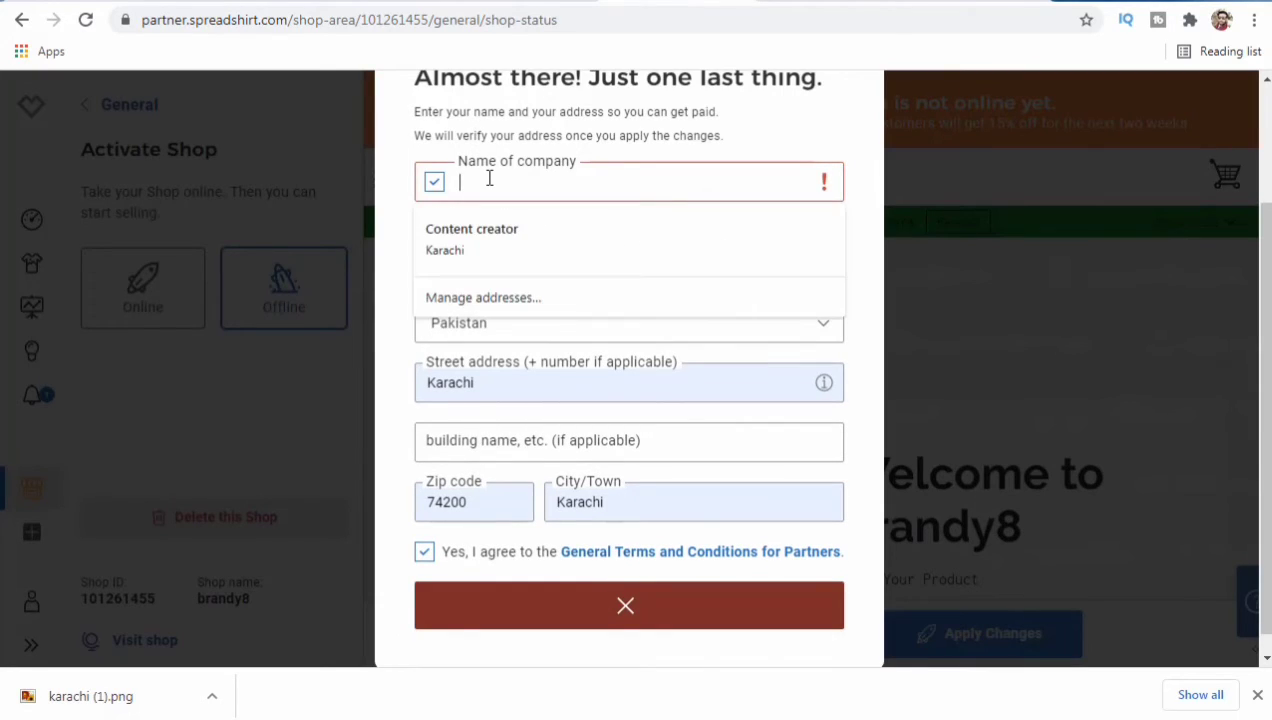
left_click(483, 250)
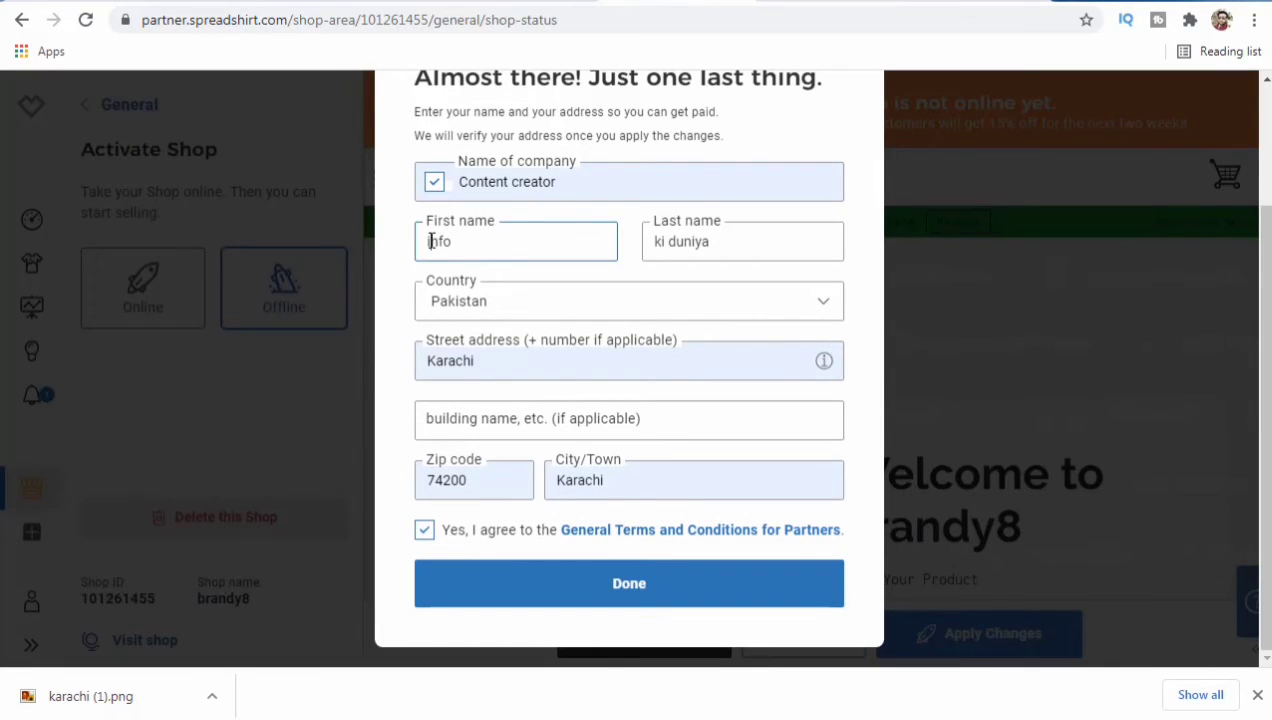
left_click_drag(427, 242, 497, 243)
type("g")
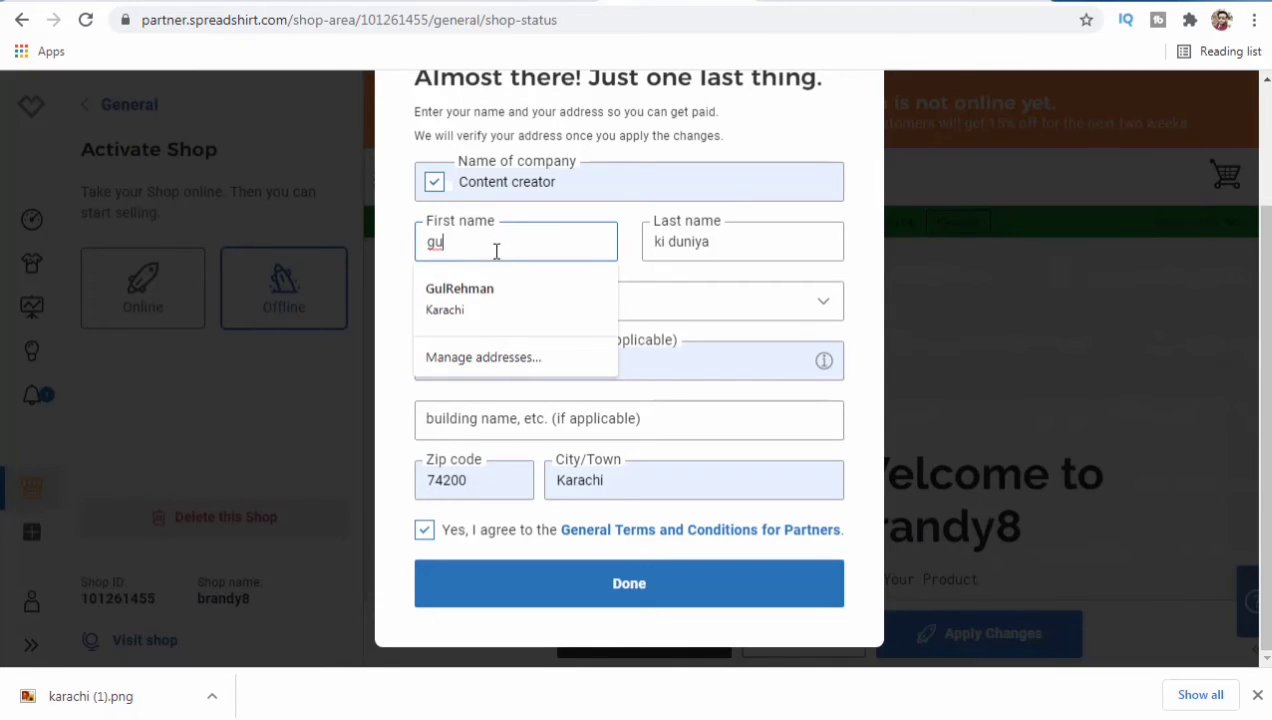
type("ulRehman")
left_click(483, 287)
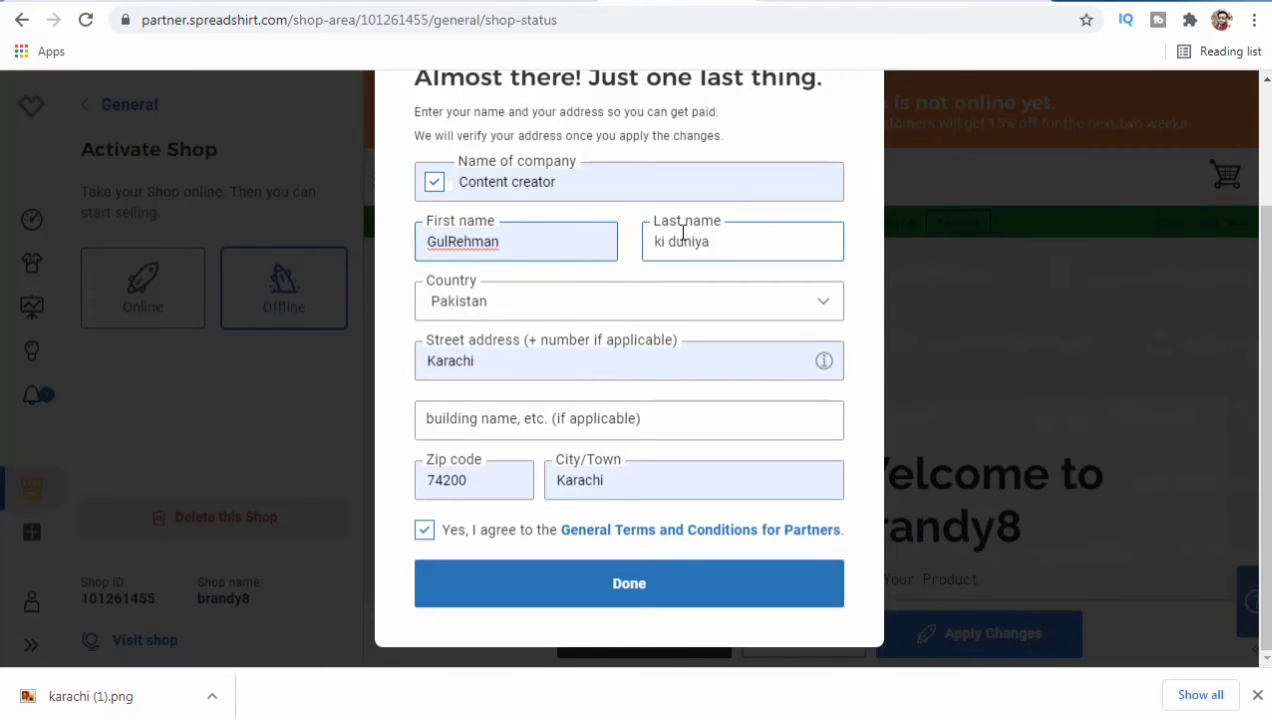
double_click(683, 241)
key("BackSpace")
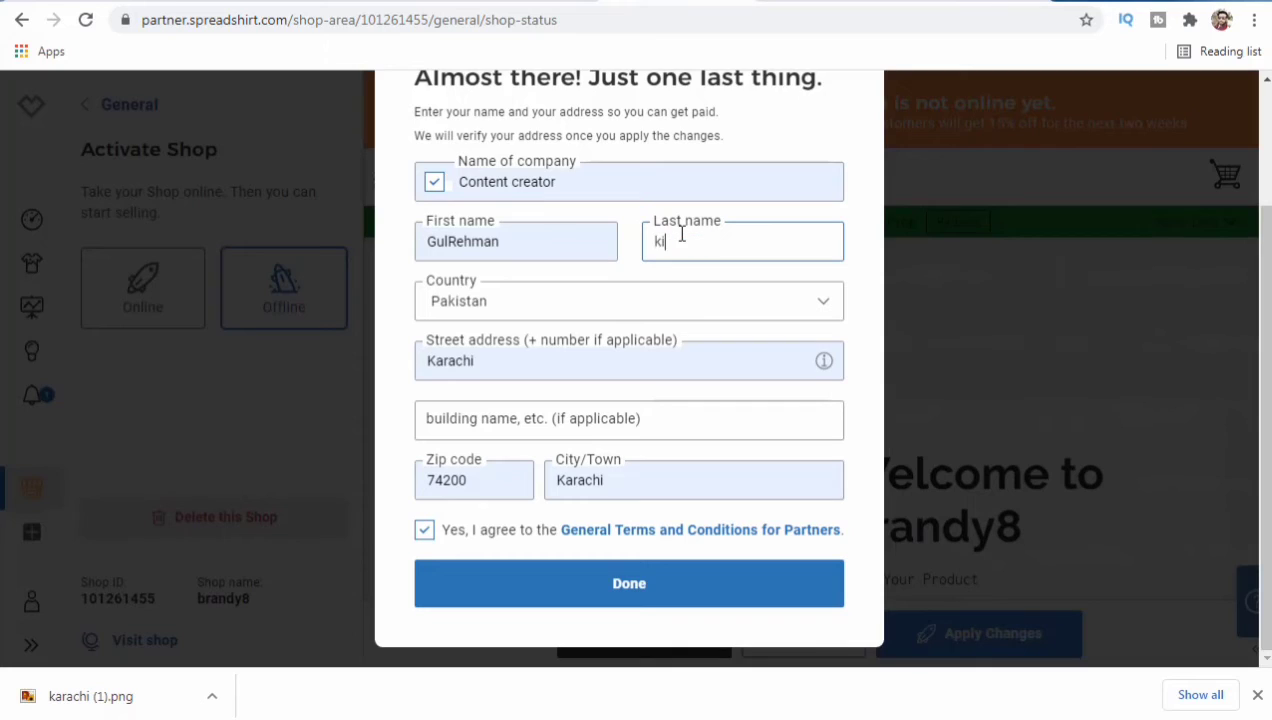
key("BackSpace")
type("panhwar")
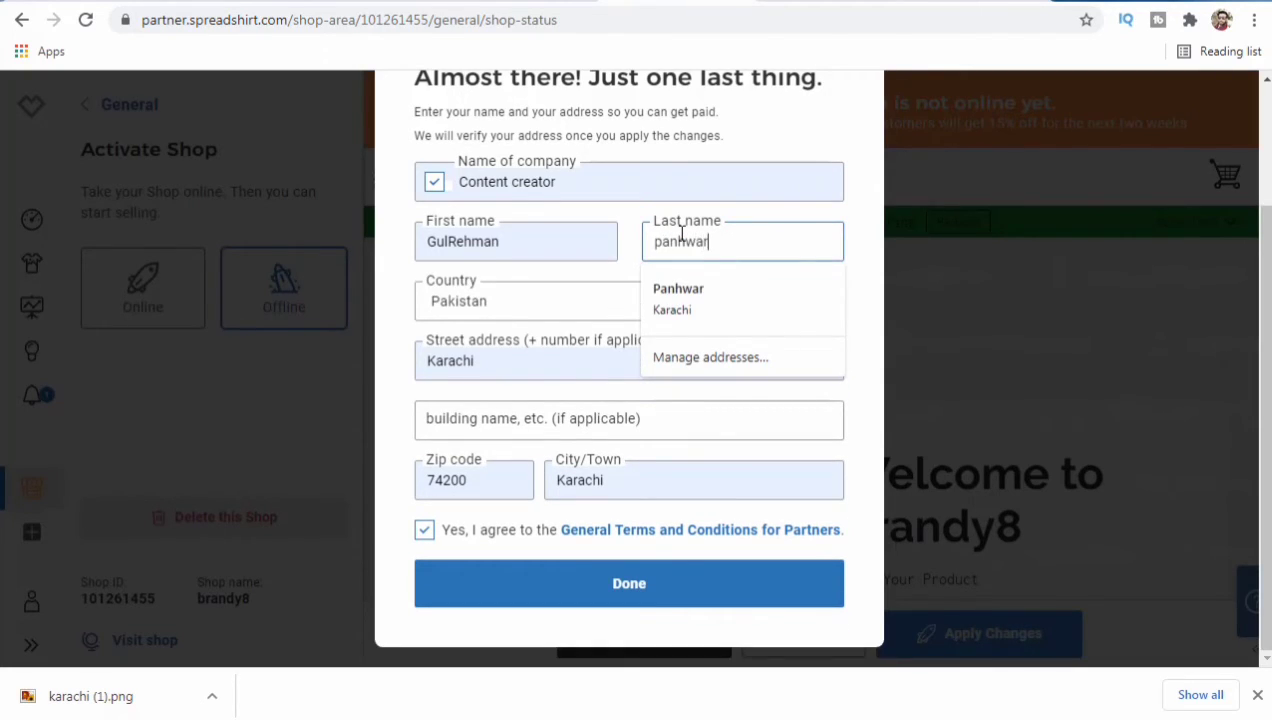
left_click(690, 287)
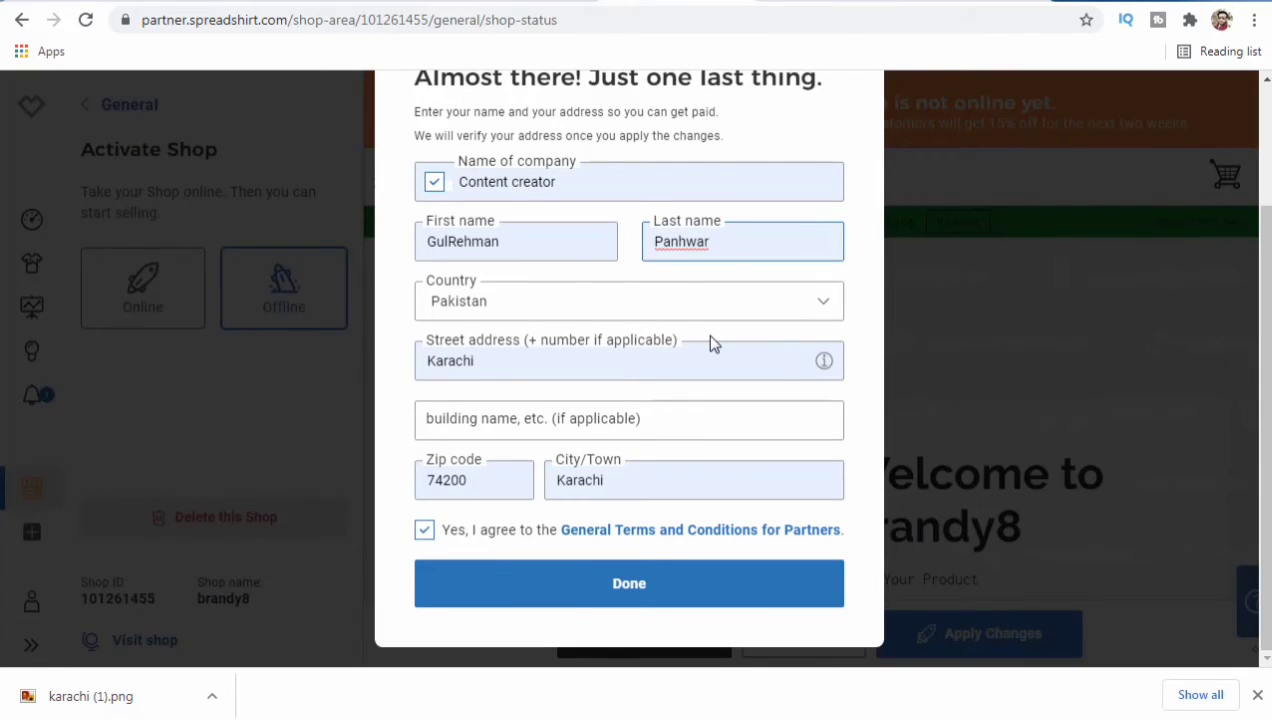
left_click(650, 581)
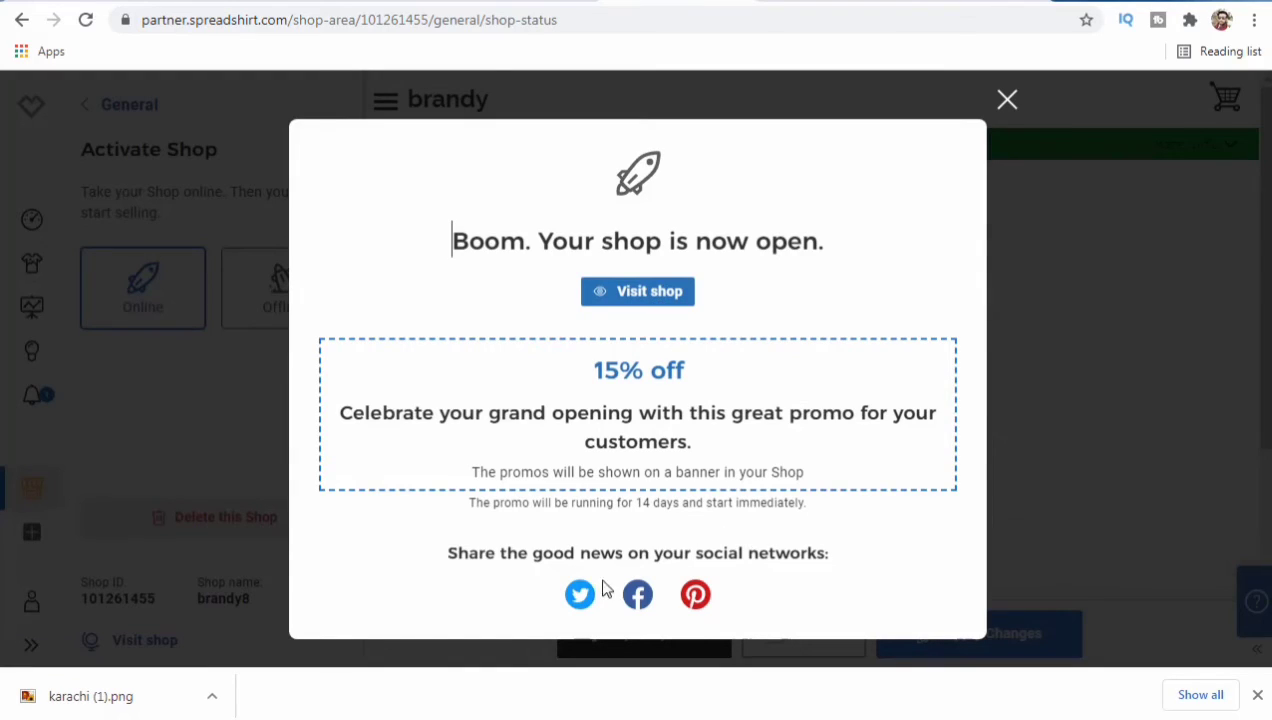
Open the live brandy8 storefront from the 'Boom. Your shop is now open.' confirmation.
left_click(604, 297)
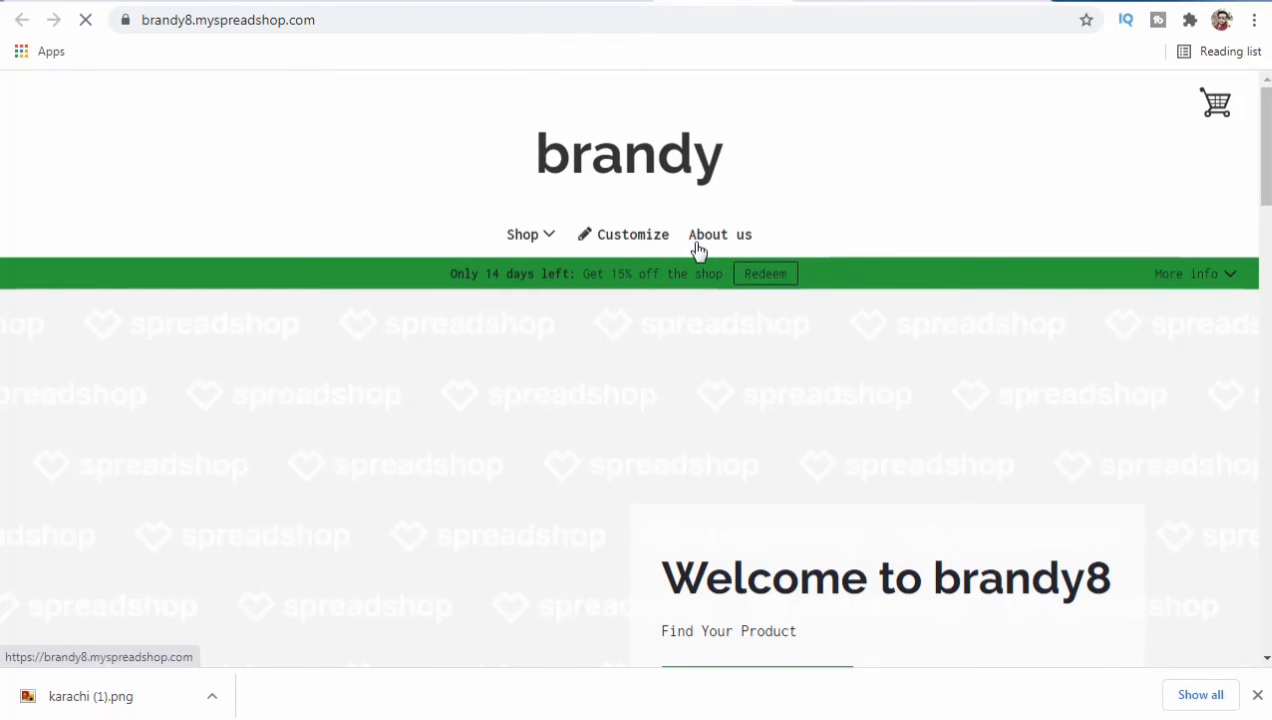
Dismiss the cookie notice and browse the storefront's Karachi shoe T-shirts and bags.
scroll(697, 250, "down", 4)
scroll(698, 251, "down", 8)
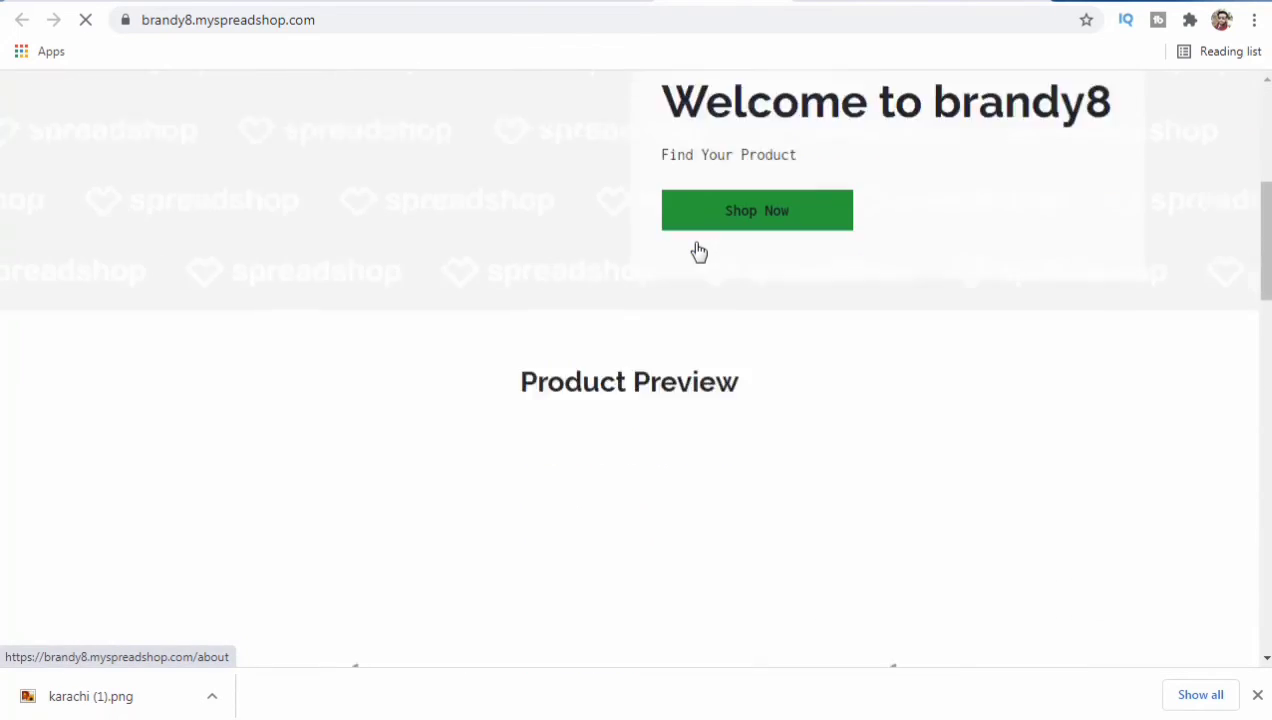
scroll(698, 251, "down", 10)
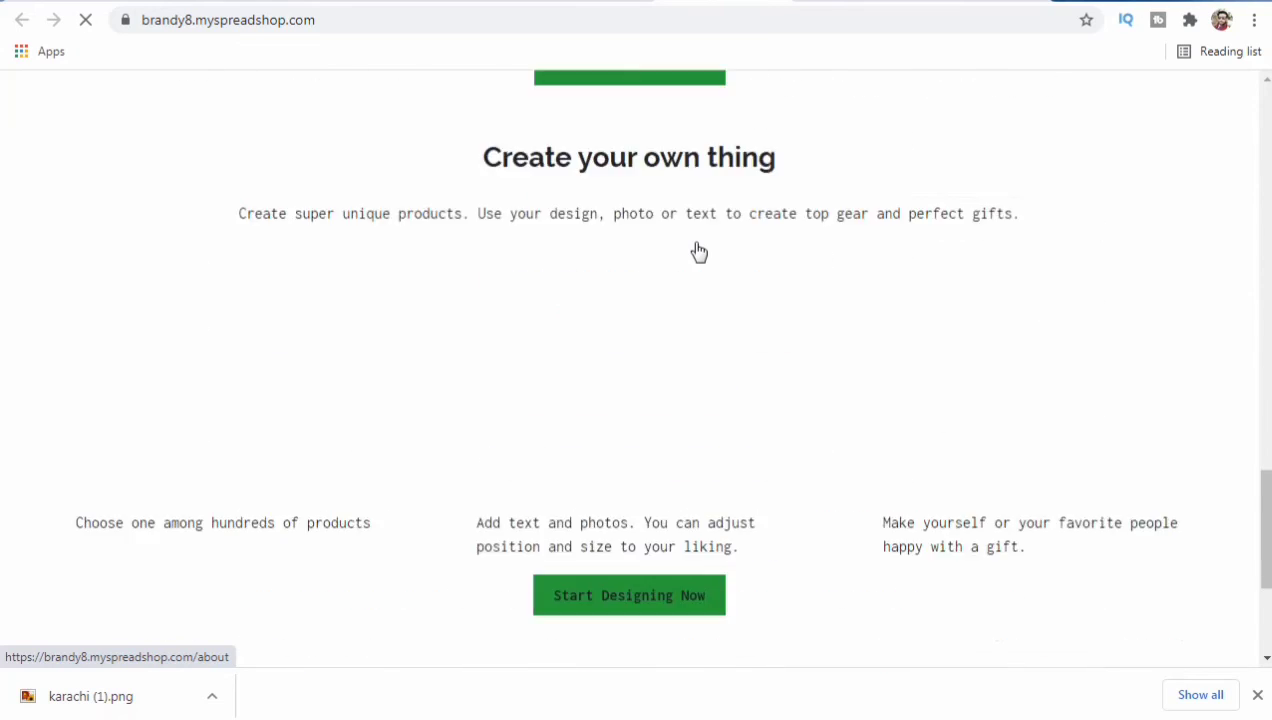
scroll(698, 251, "up", 20)
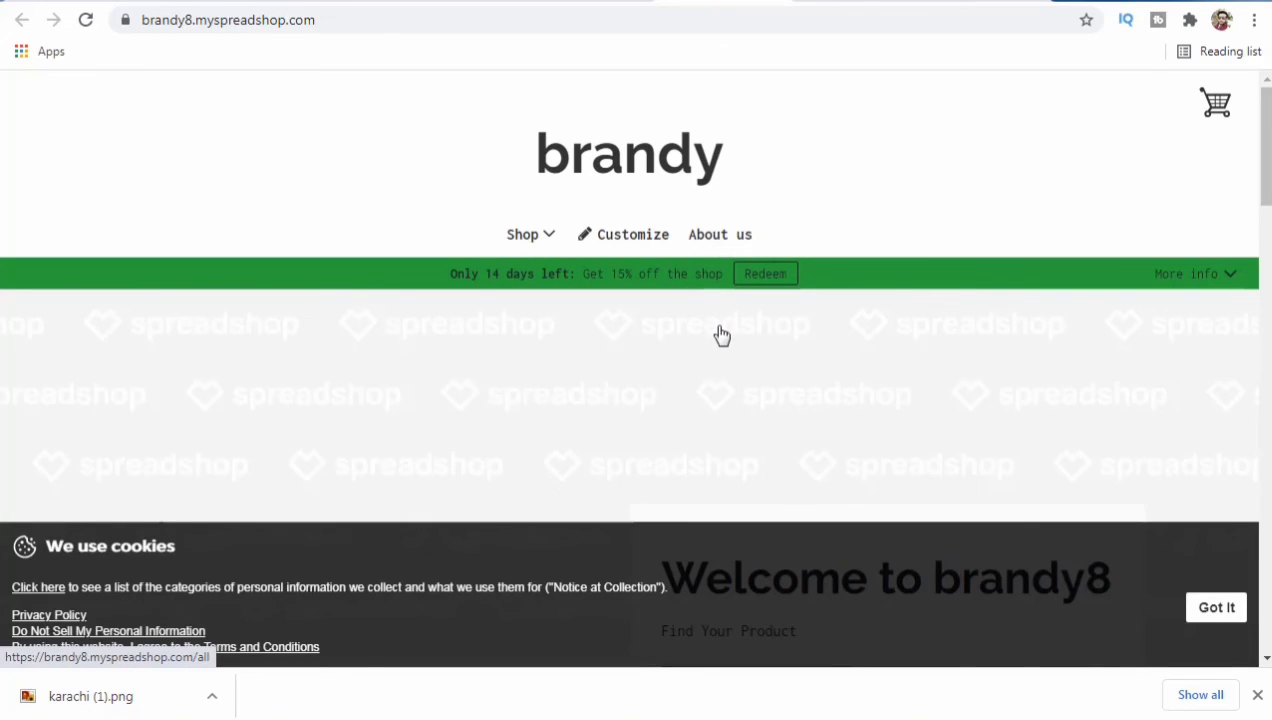
left_click(1221, 608)
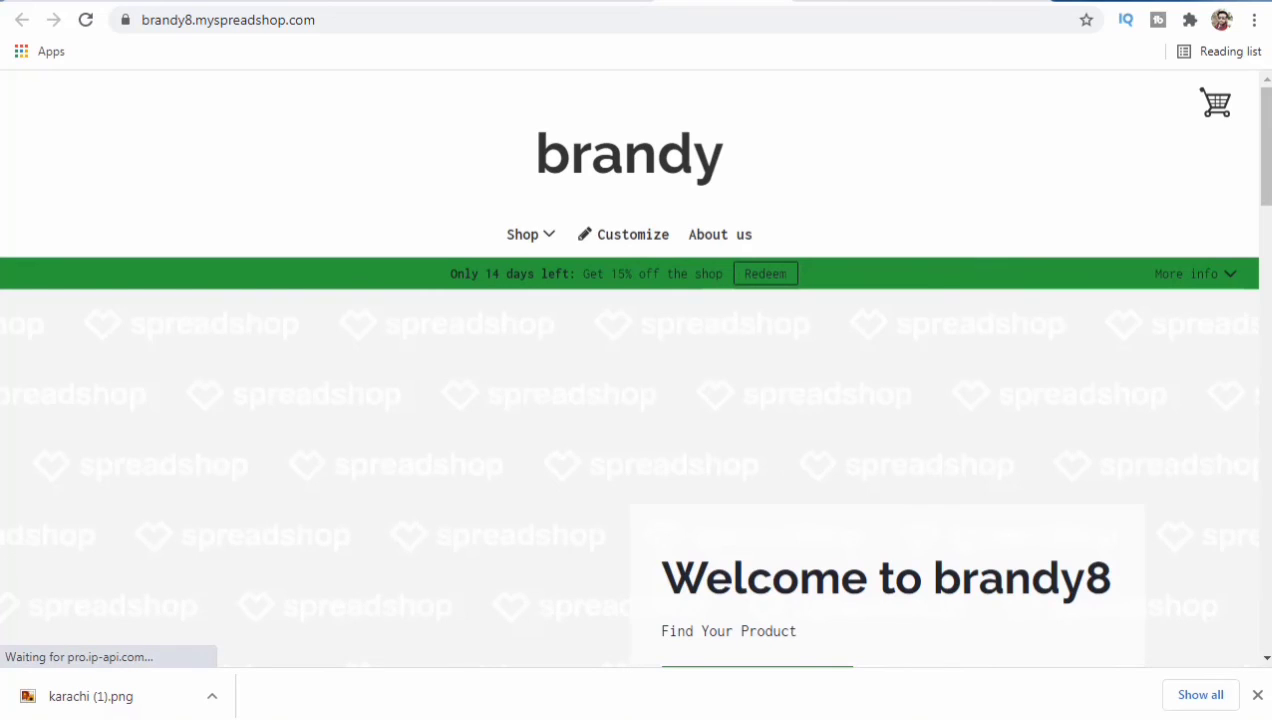
left_click(1257, 695)
scroll(995, 495, "down", 2)
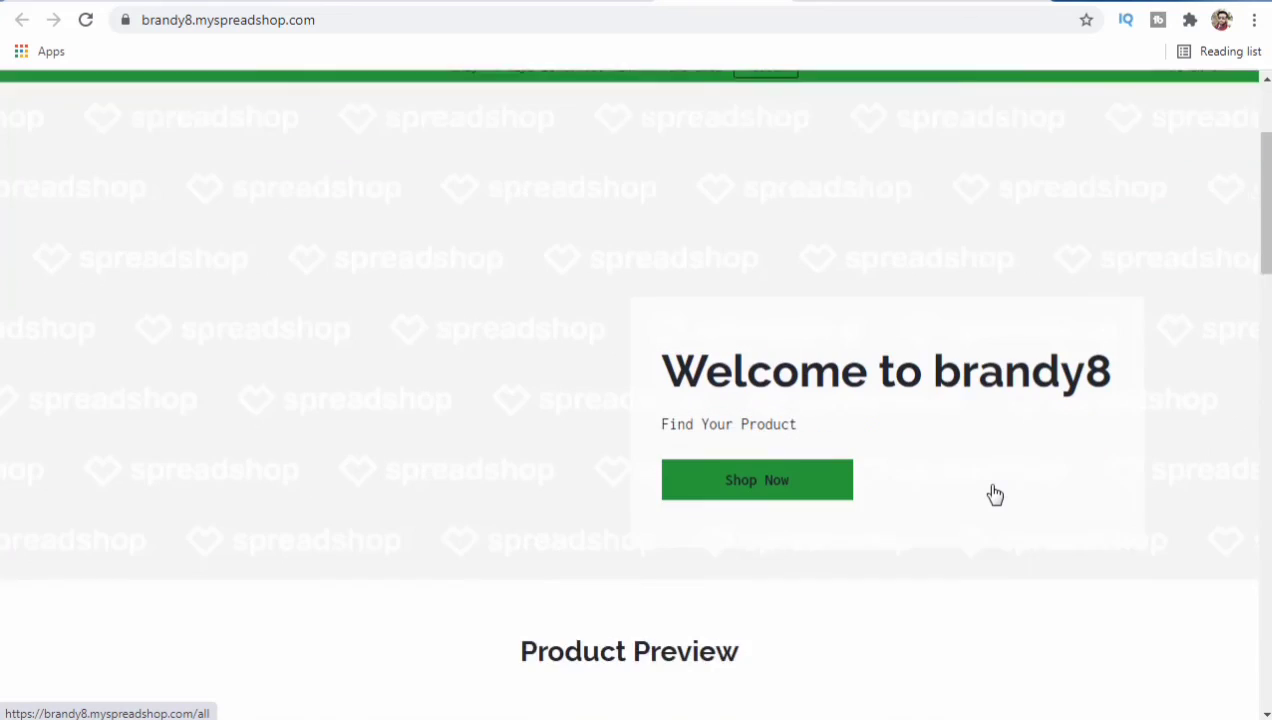
scroll(995, 495, "down", 6)
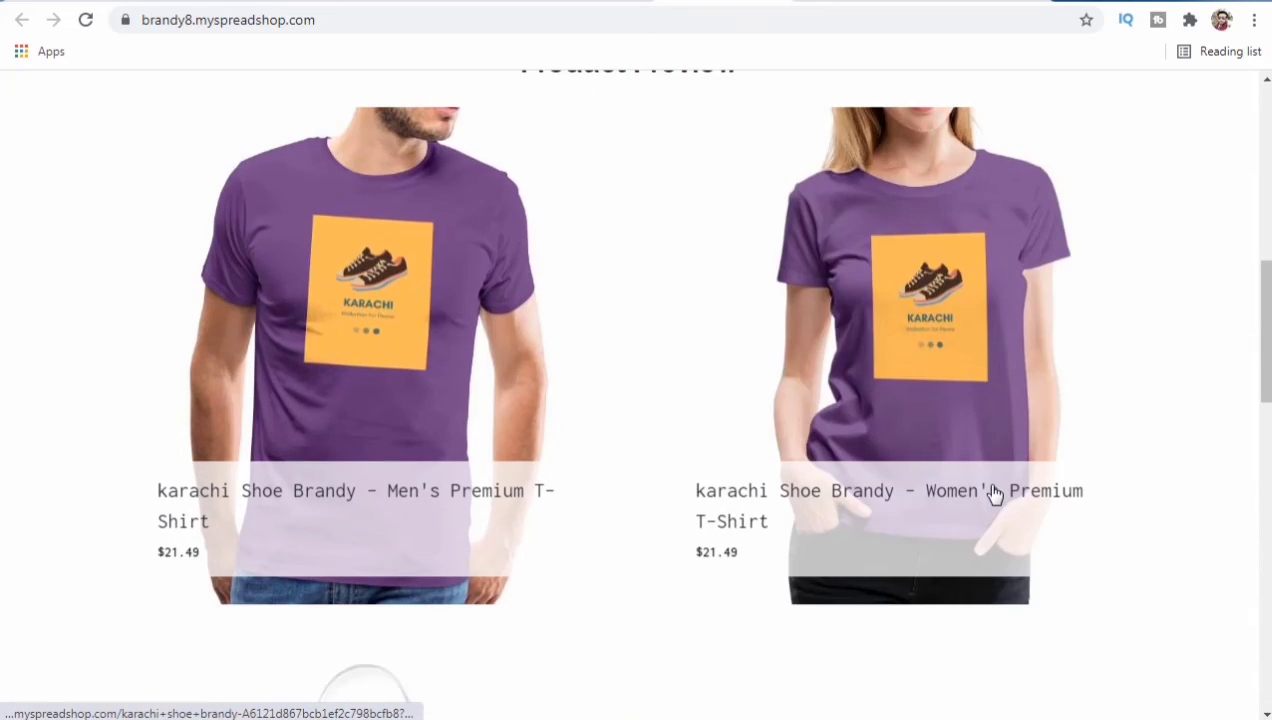
scroll(995, 495, "down", 14)
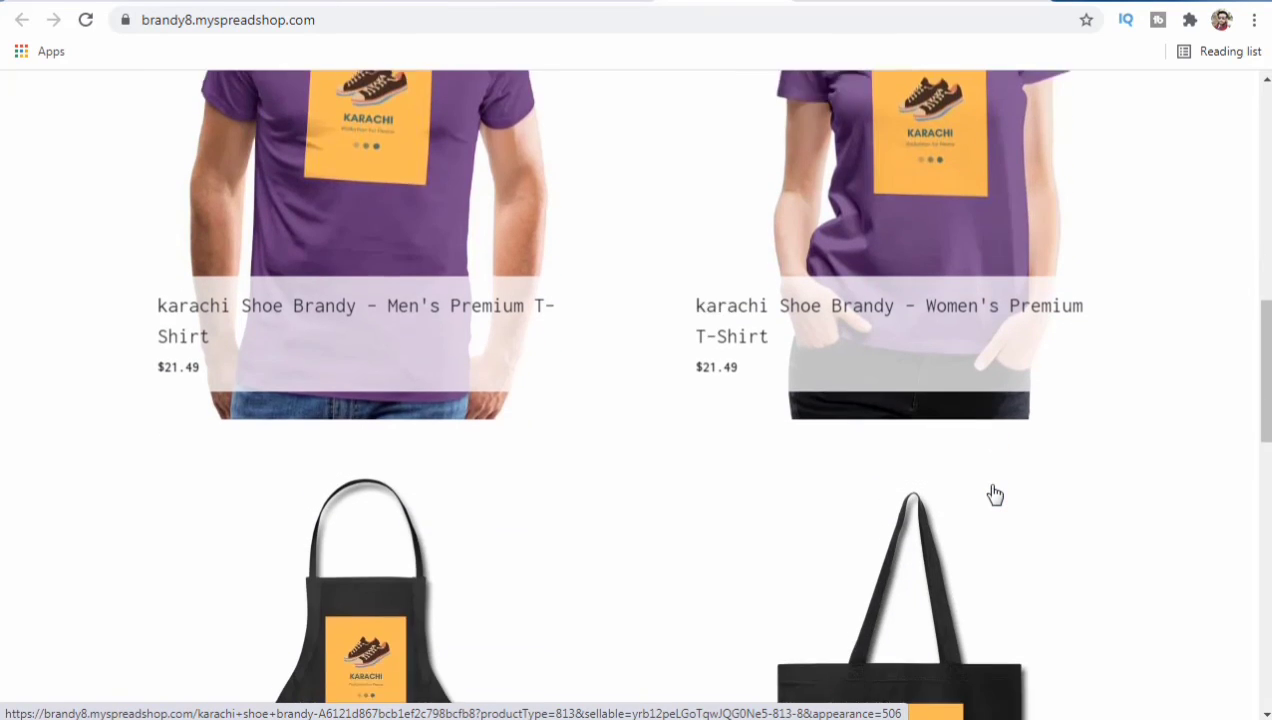
scroll(995, 495, "down", 2)
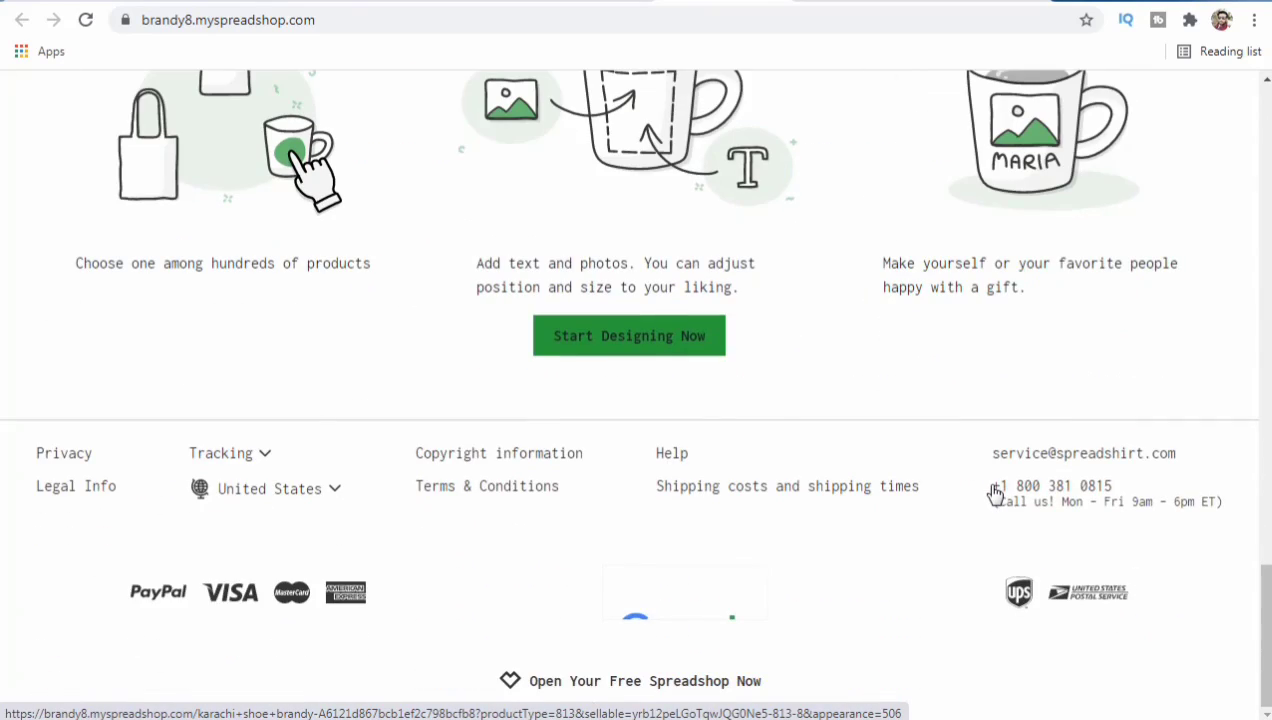
scroll(995, 495, "up", 12)
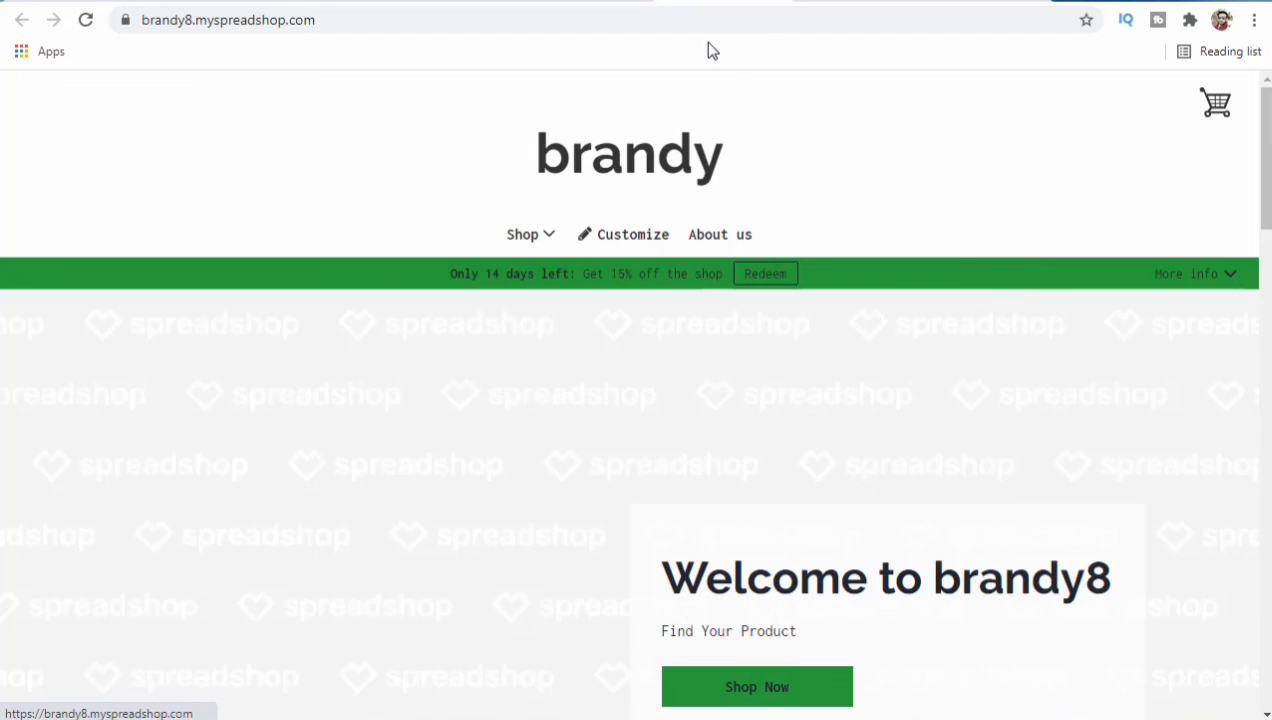
Back in the partner area, close the shop-open confirmation and continue past the onboarding checklist.
left_click(610, 5)
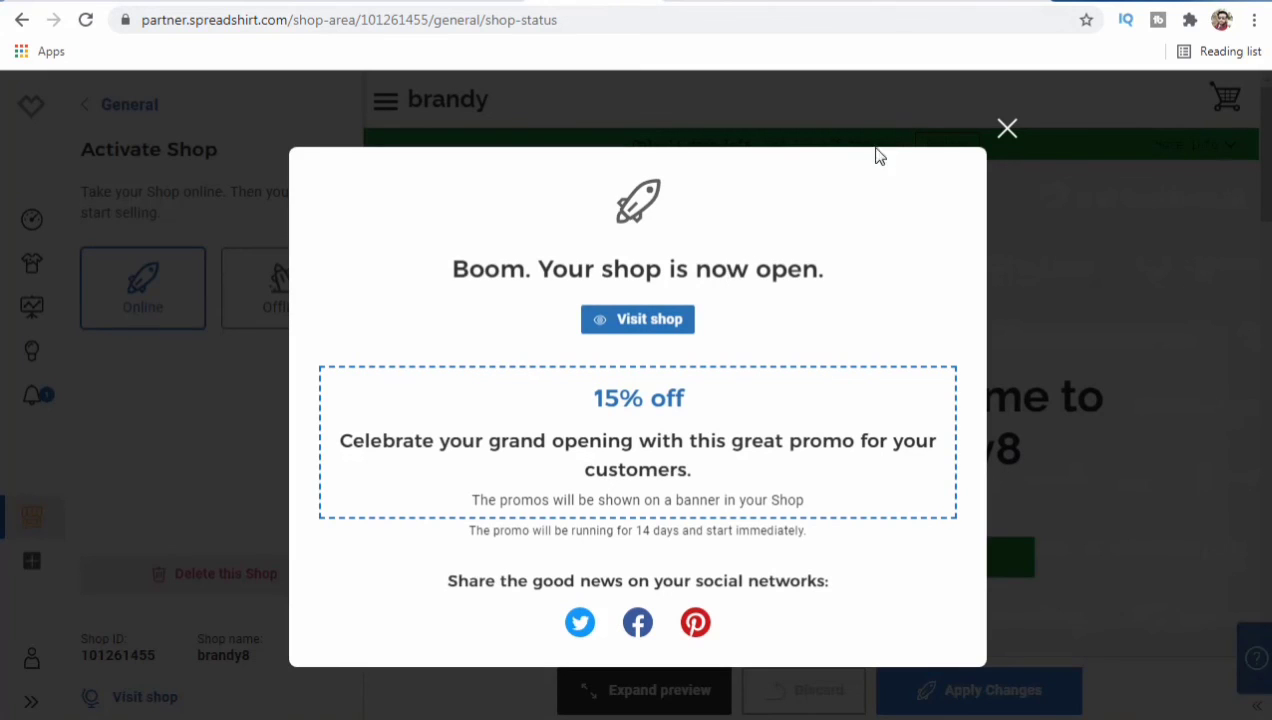
left_click(1006, 131)
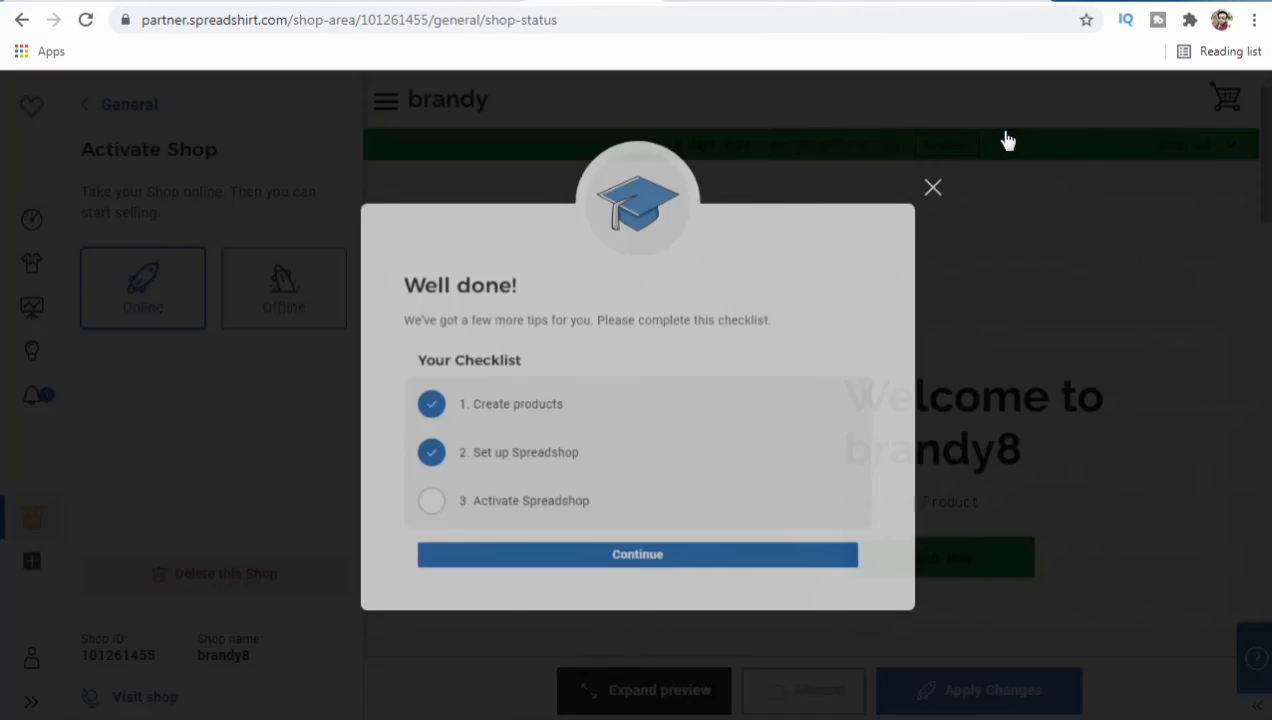
left_click(713, 577)
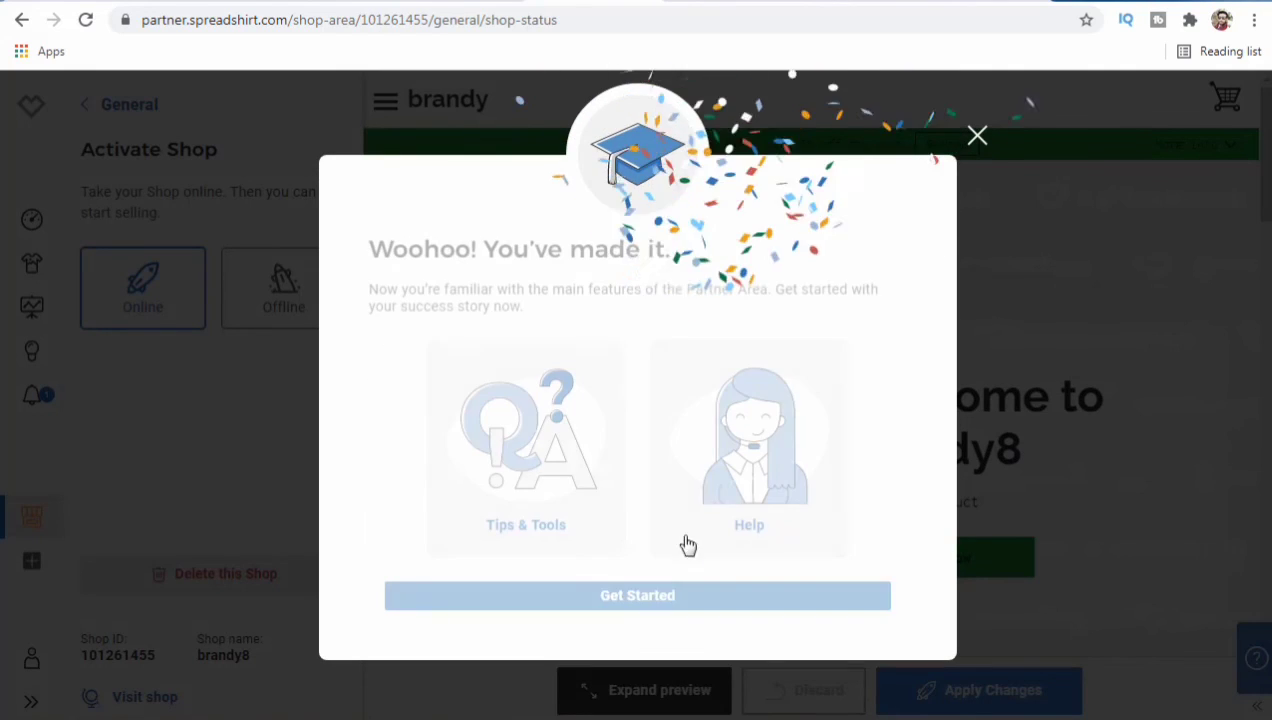